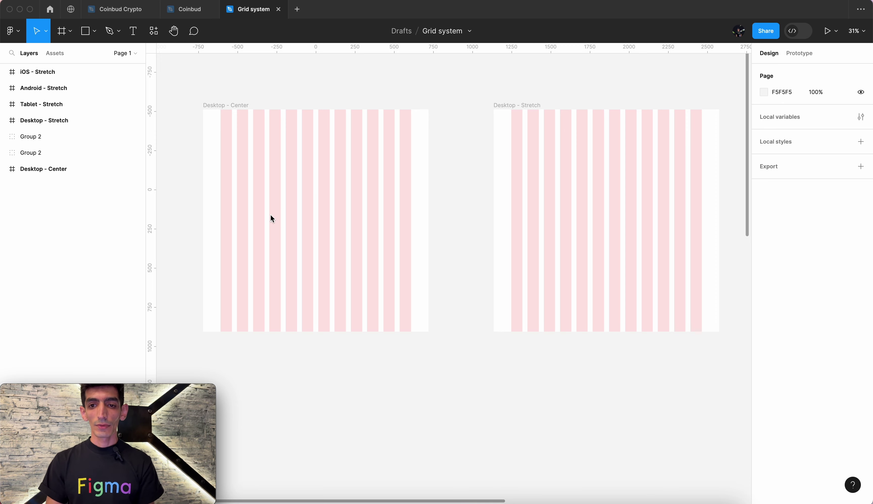
Pan the current view left, right, up and down
scroll(272, 218, right, 5)
scroll(273, 219, right, 5)
scroll(272, 219, right, 5)
scroll(272, 218, right, 1)
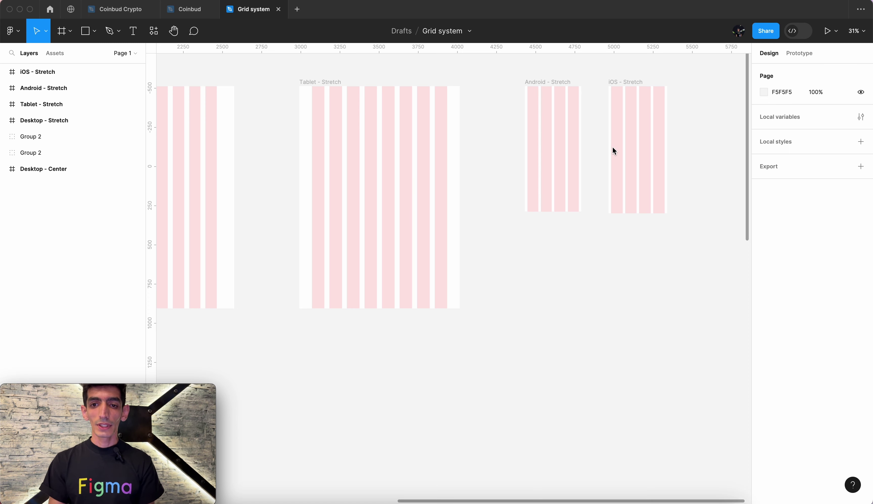
scroll(498, 191, left, 1)
scroll(498, 190, left, 5)
scroll(497, 191, up, 1)
scroll(498, 192, down, 1)
scroll(499, 192, right, 1)
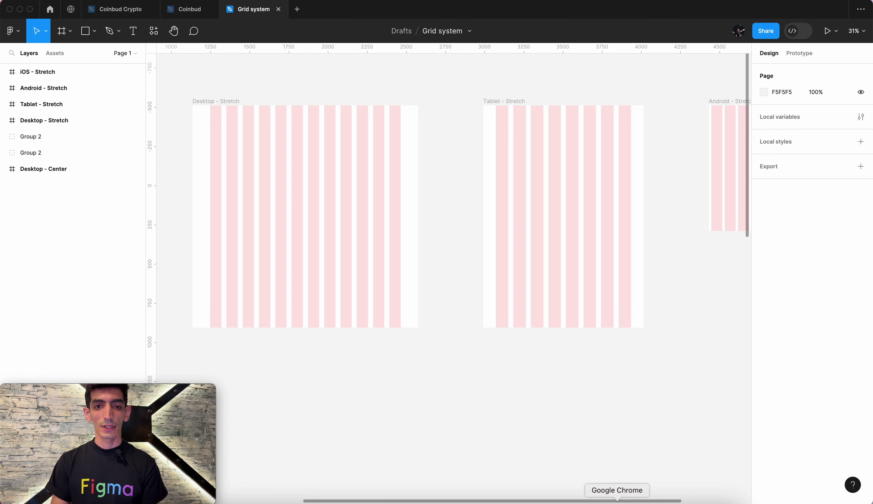
Bring Chrome forward, glance at the Dribbble tab, then return to the Tap.az home page
click(617, 501)
key(ctrl+Tab)
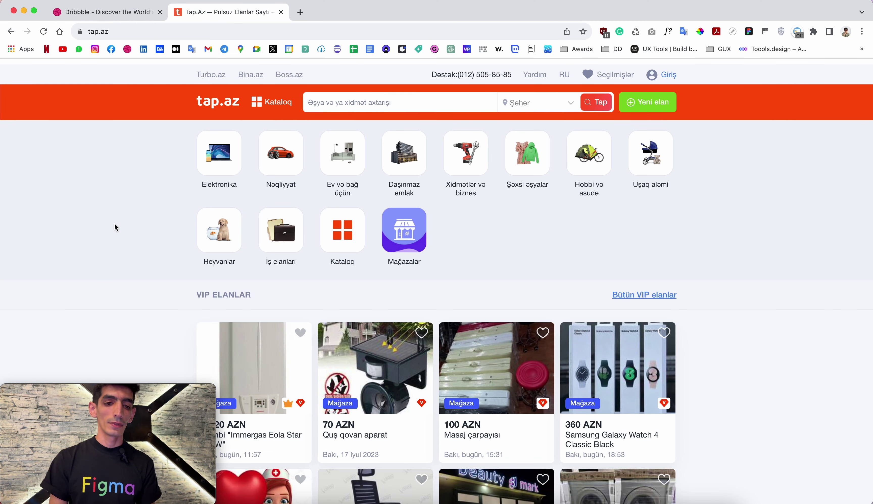
click(127, 14)
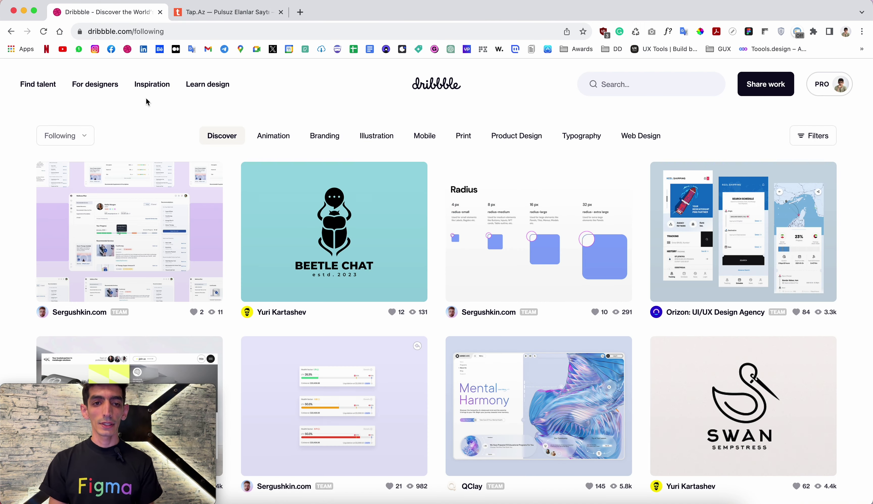
click(213, 14)
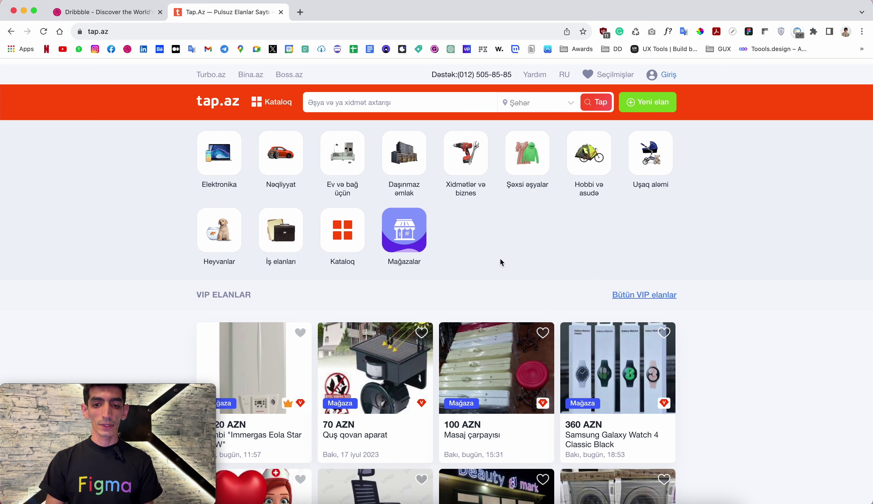
scroll(486, 251, down, 2)
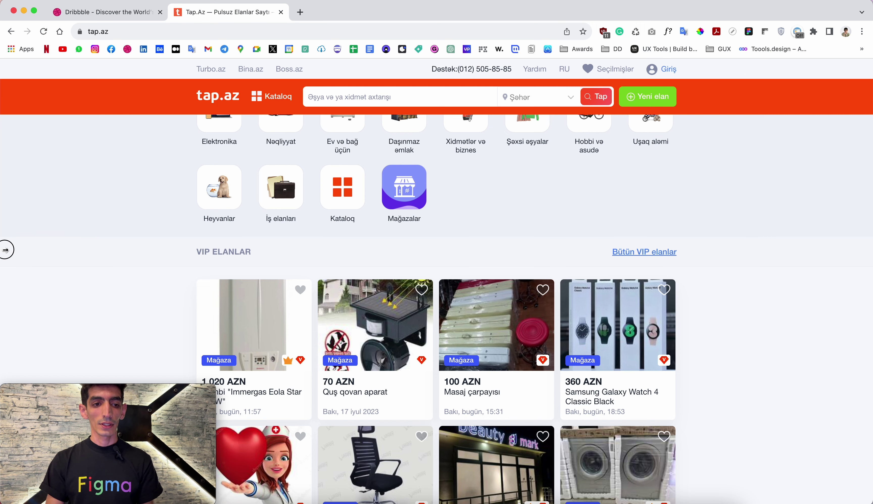
drag(2, 250, 114, 249)
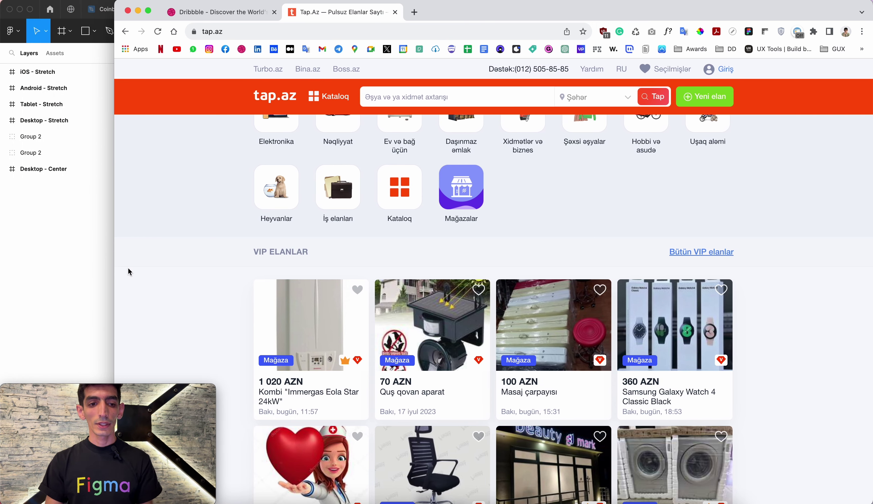
drag(115, 273, 319, 275)
double_click(319, 274)
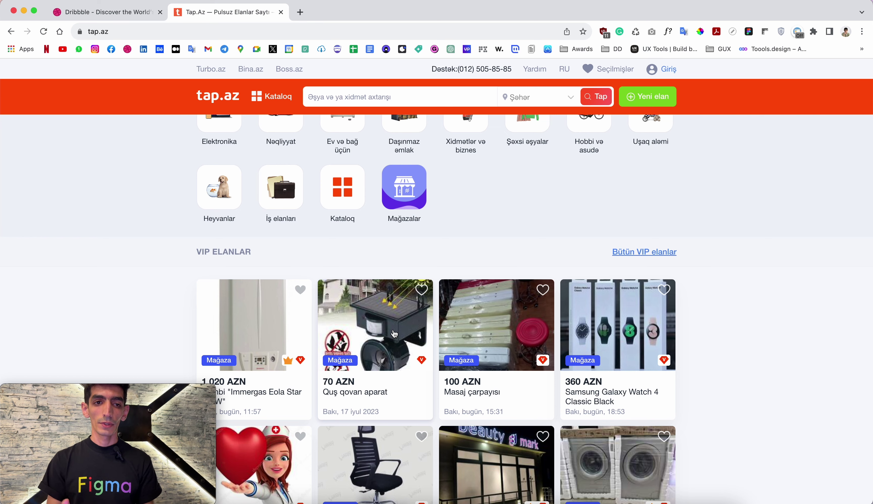
View the Dribbble feed, then narrow Chrome to bring Figma's Grid system file forward
click(121, 13)
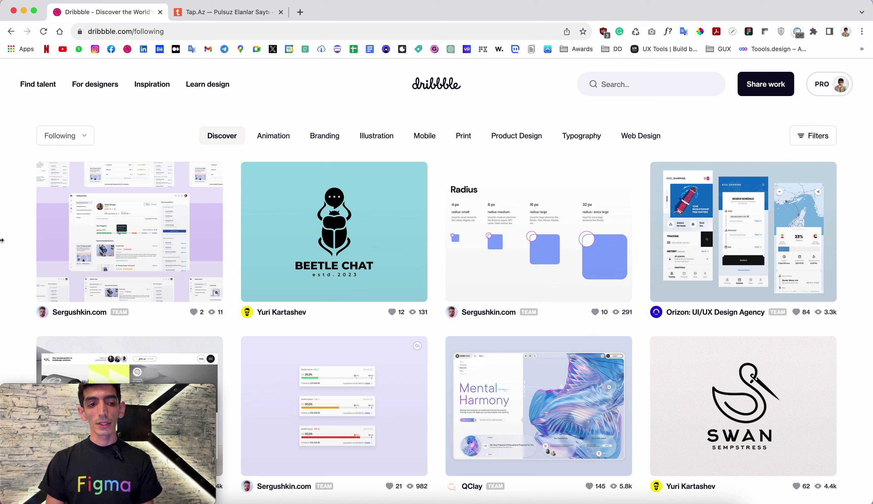
click(3, 239)
drag(4, 239, 131, 239)
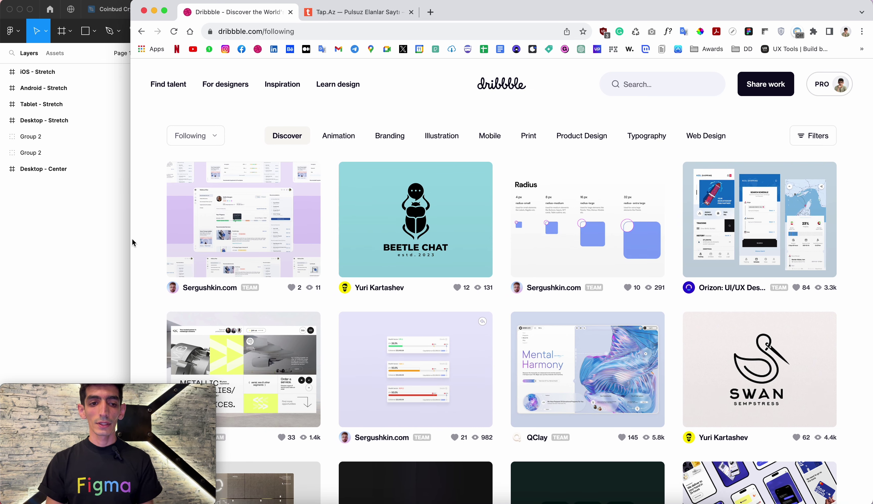
mouse_move(132, 239)
mouse_down()
mouse_move(194, 240)
mouse_move(0, 241)
mouse_up()
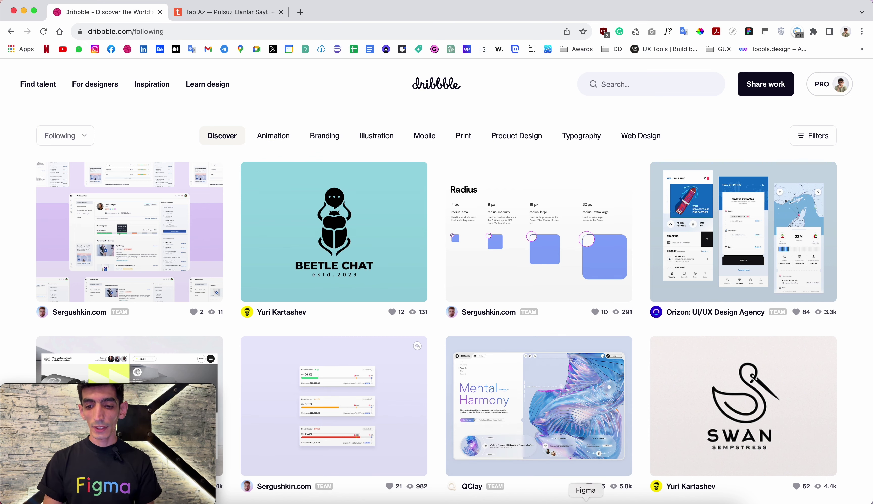
click(586, 499)
Deselect Desktop - Stretch and pan/zoom until Desktop - Center's twelve pink columns are in view
click(430, 187)
scroll(525, 294, down, 5)
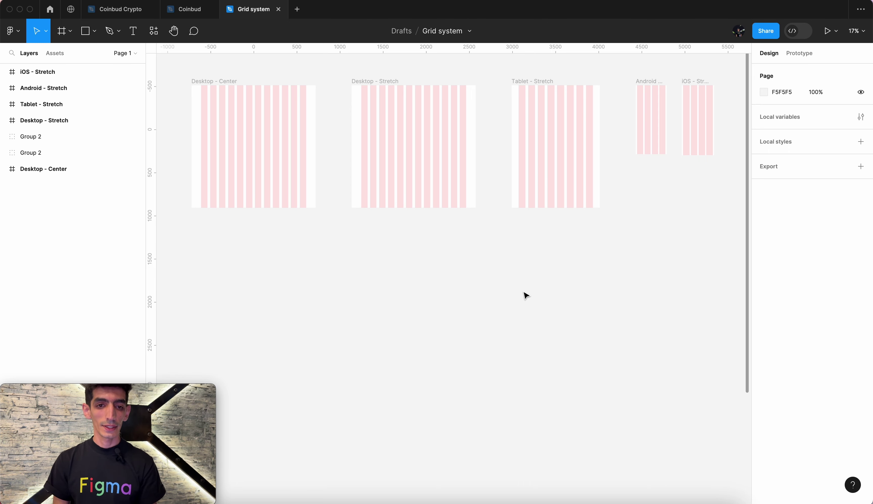
scroll(291, 290, up, 1)
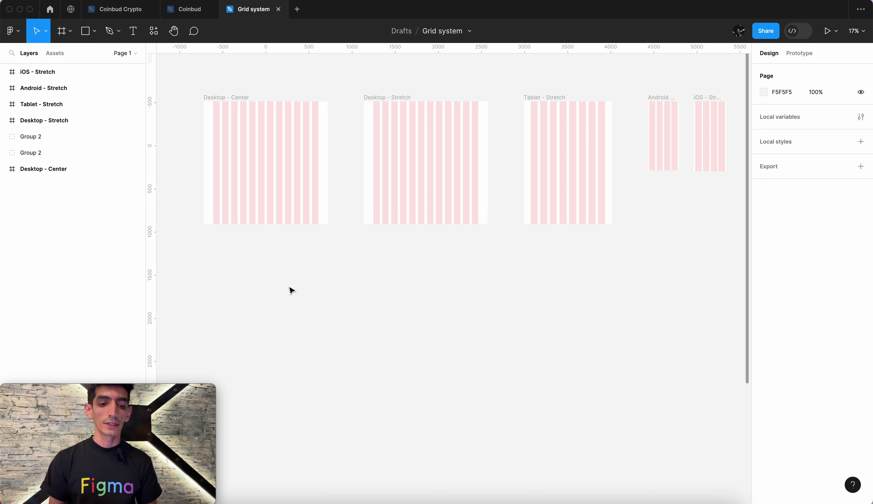
scroll(361, 105, up, 5)
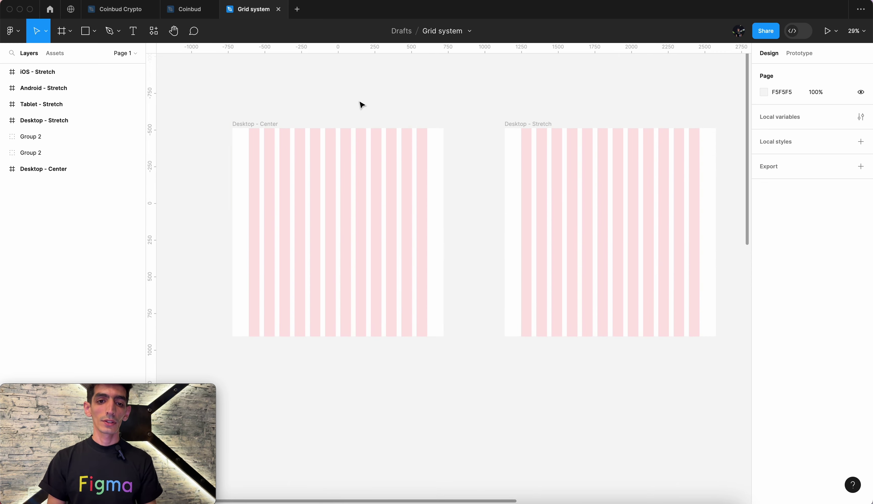
scroll(398, 111, right, 1)
scroll(399, 110, right, 10)
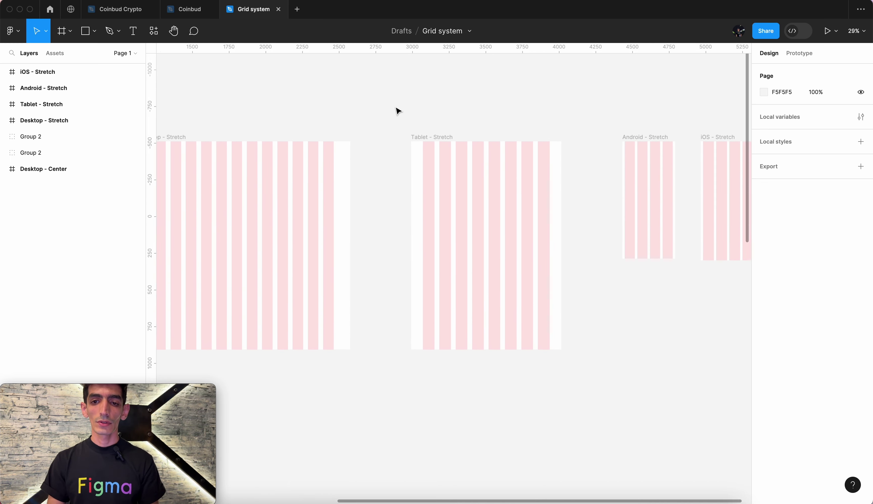
scroll(398, 111, right, 2)
scroll(398, 110, right, 2)
scroll(398, 111, right, 2)
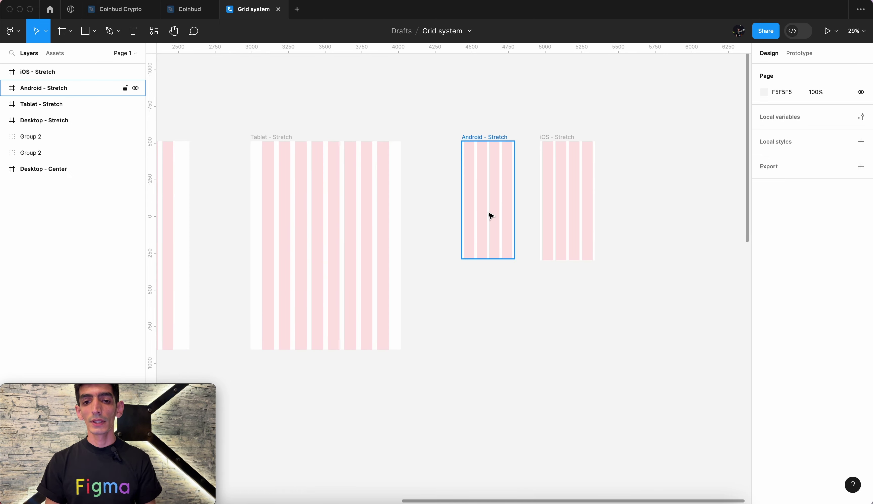
scroll(468, 289, left, 6)
scroll(468, 290, left, 4)
scroll(468, 290, left, 6)
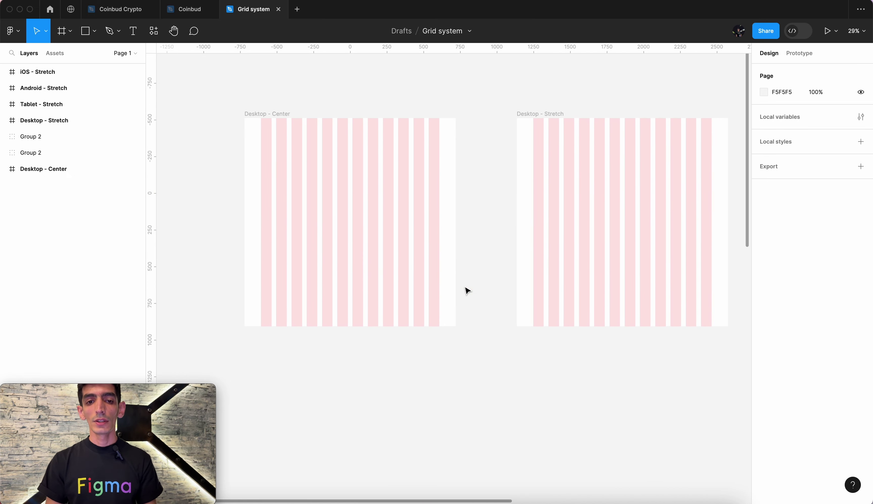
scroll(333, 142, up, 5)
scroll(343, 112, down, 2)
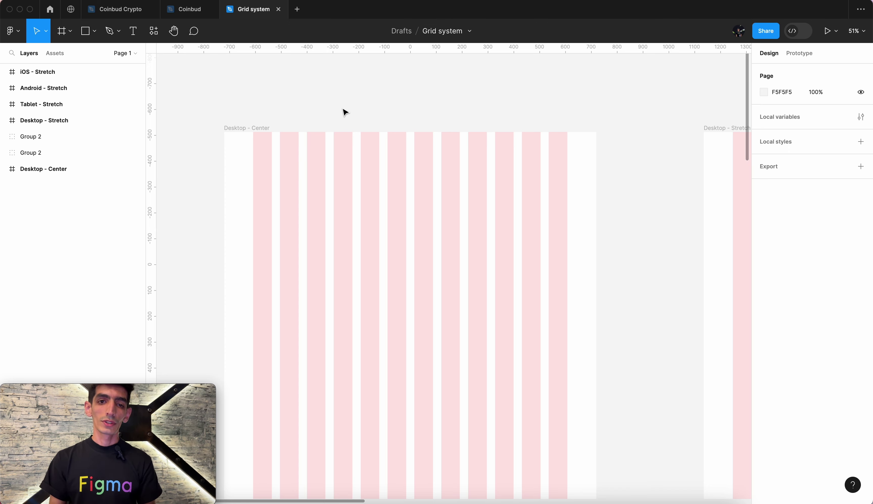
scroll(345, 112, down, 1)
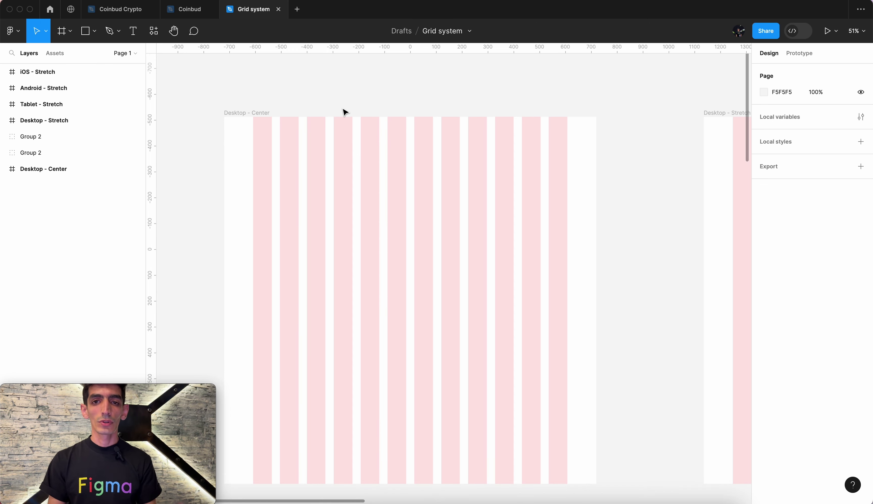
scroll(386, 88, down, 1)
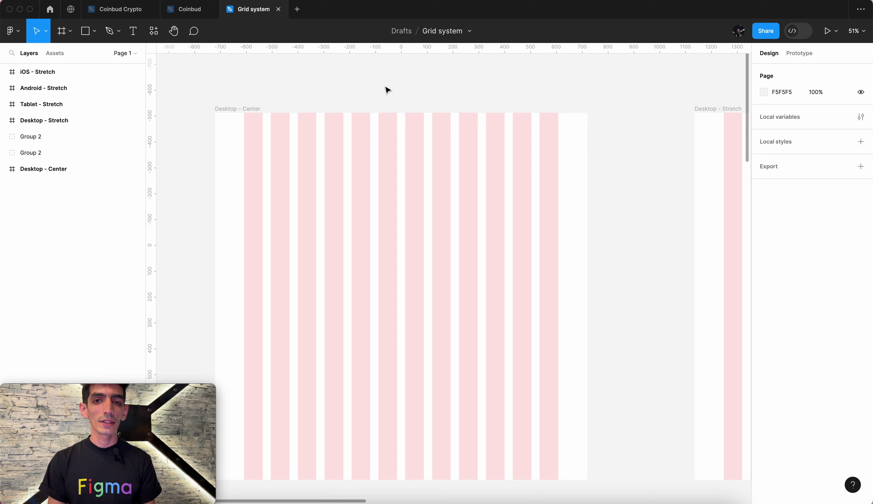
scroll(388, 91, down, 1)
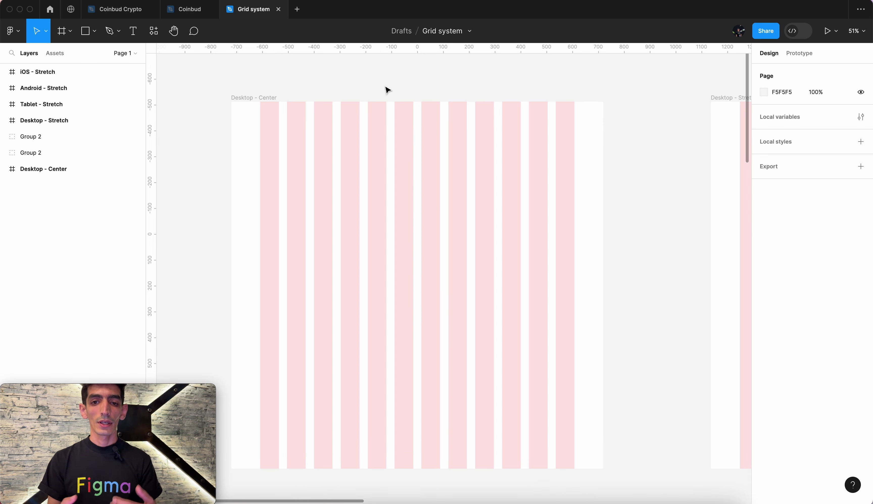
scroll(360, 96, right, 2)
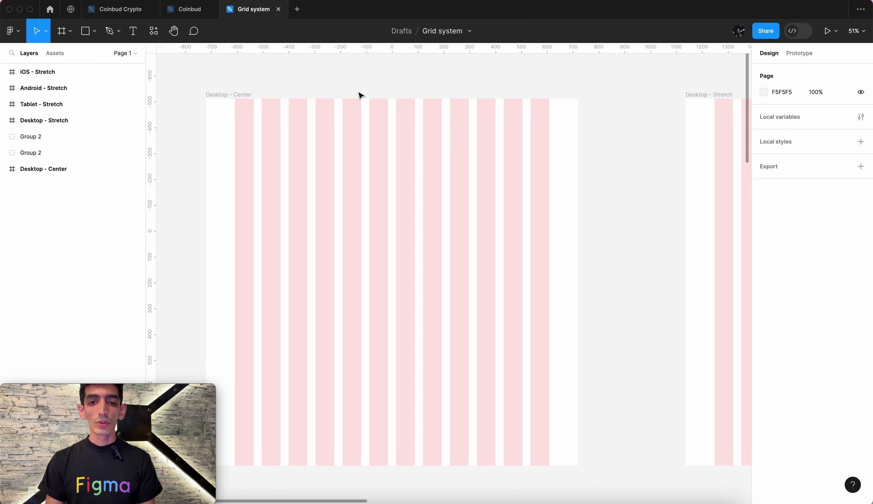
Replace the old frame with a new 1440×1024 Desktop preset frame and zoom to it
click(360, 101)
key(Delete)
scroll(361, 101, left, 2)
key(f)
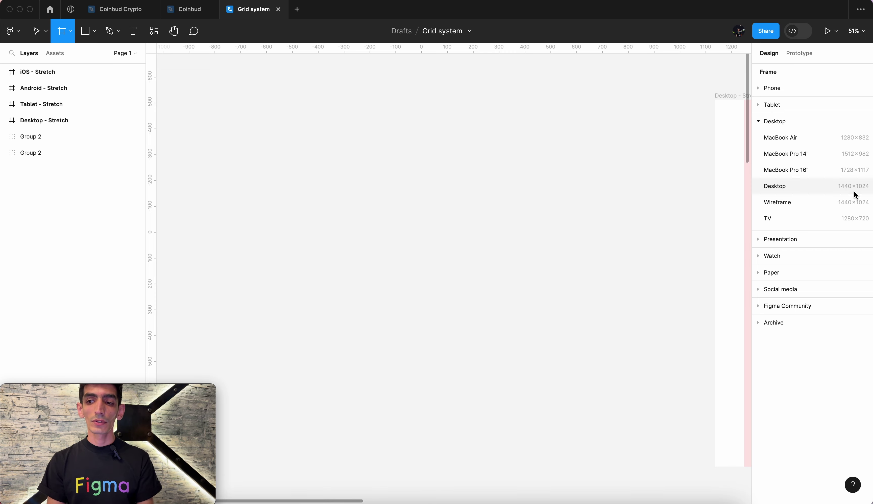
click(809, 187)
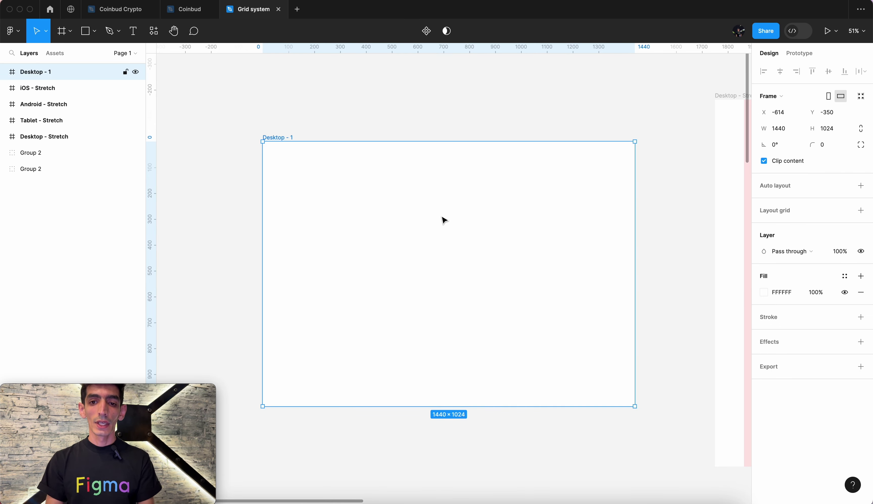
scroll(443, 219, down, 3)
scroll(405, 192, right, 2)
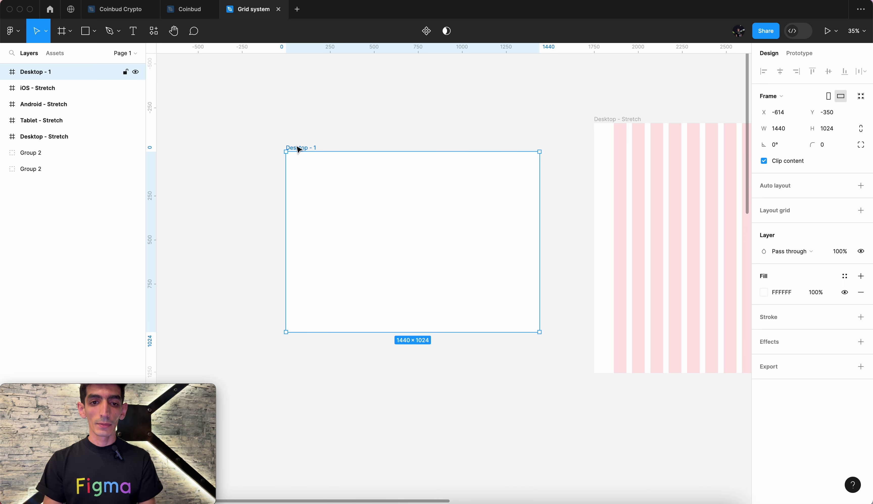
drag(299, 148, 281, 120)
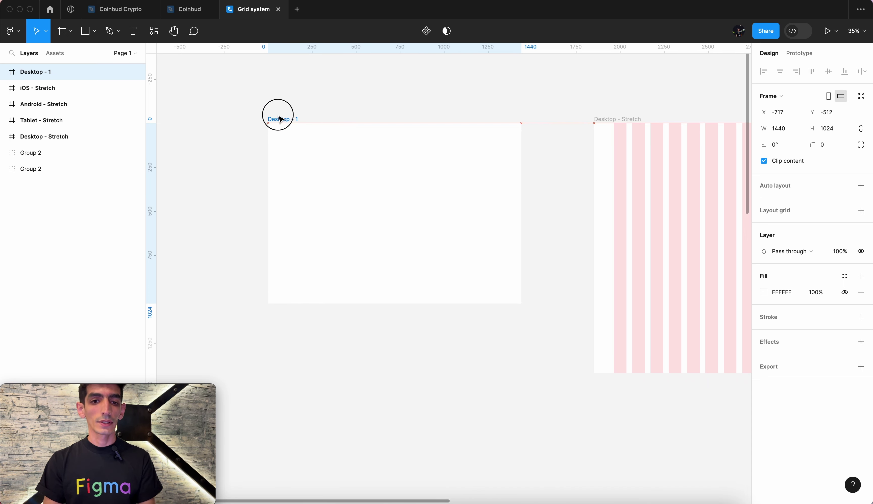
key(shift+2)
Rename the new frame to Desktop - Center
key(ctrl+r)
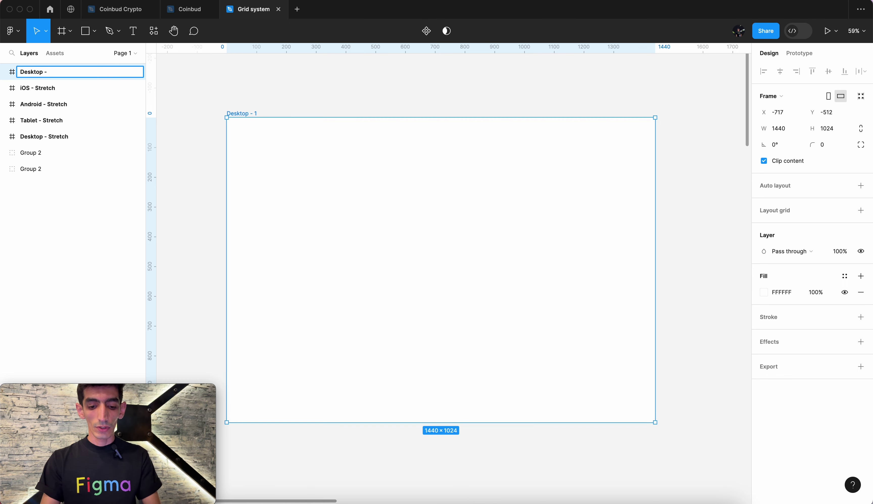
text(Center)
key(Return)
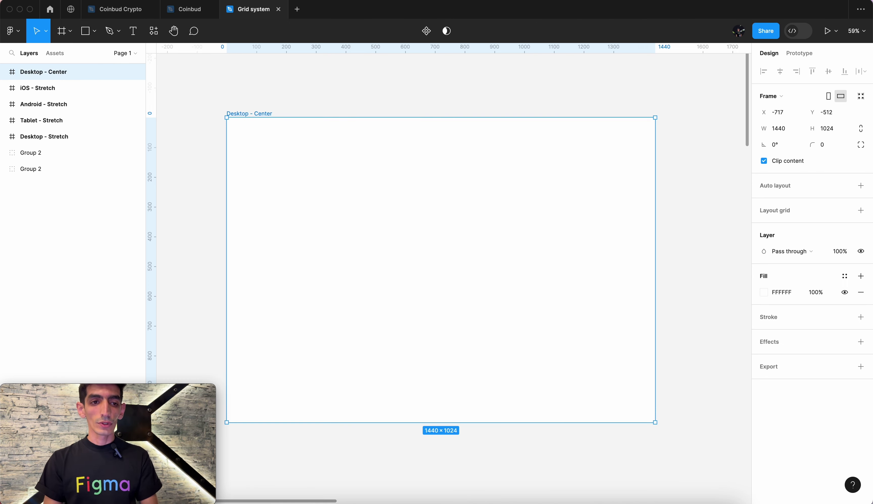
scroll(361, 170, down, 3)
Add a layout grid to Desktop - Center as 12 centred columns
scroll(361, 170, up, 2)
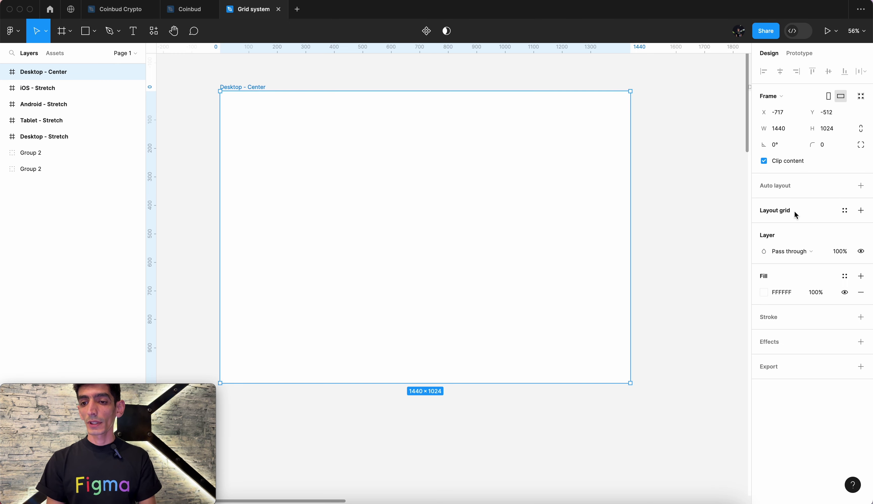
click(861, 211)
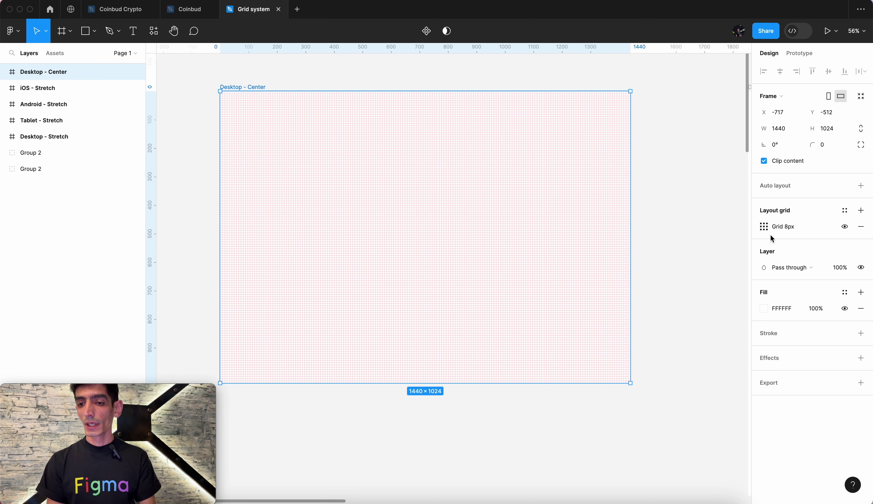
click(764, 227)
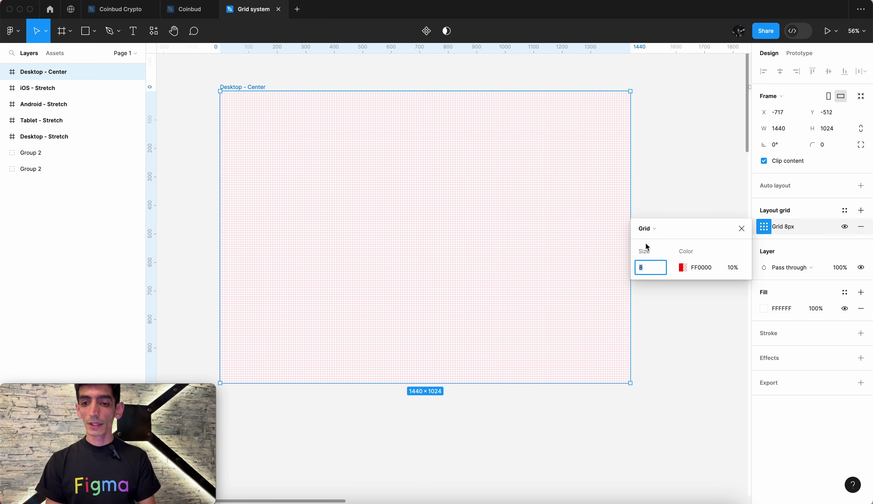
click(650, 234)
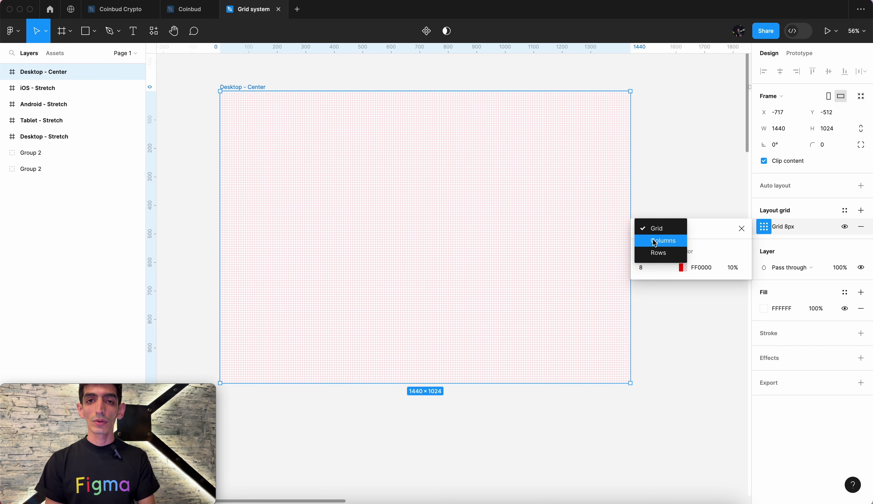
click(655, 241)
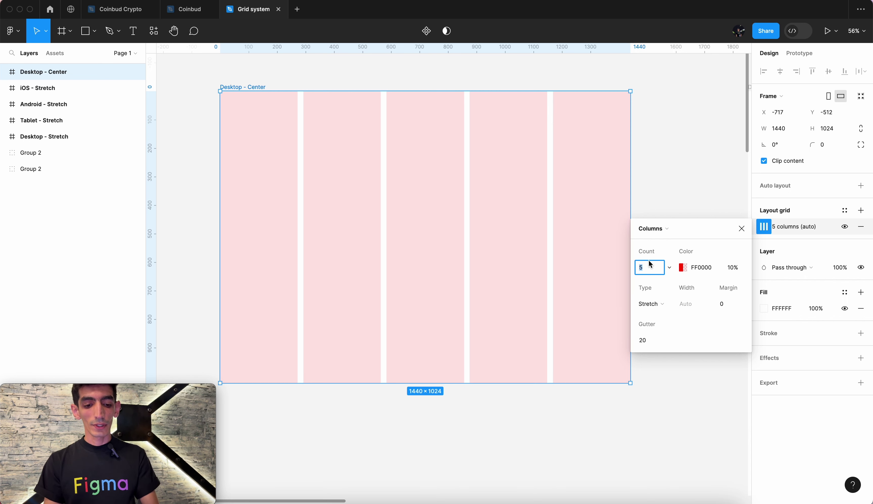
text(12)
key(Tab)
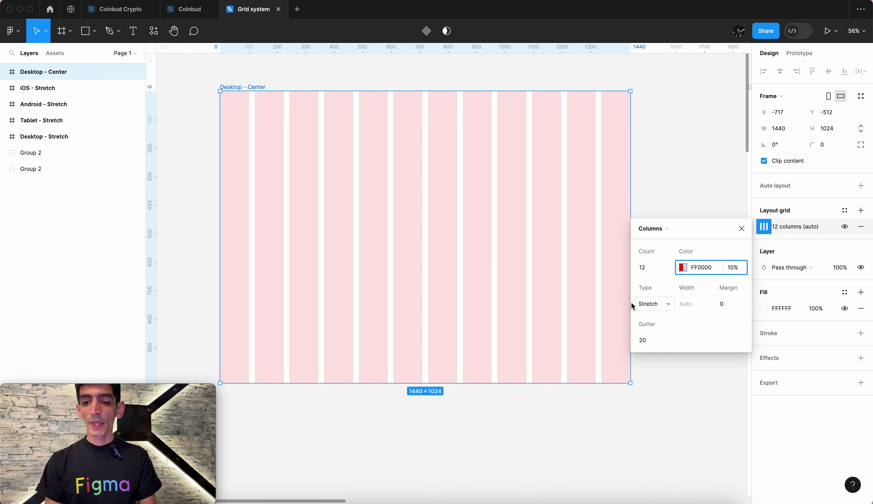
click(662, 304)
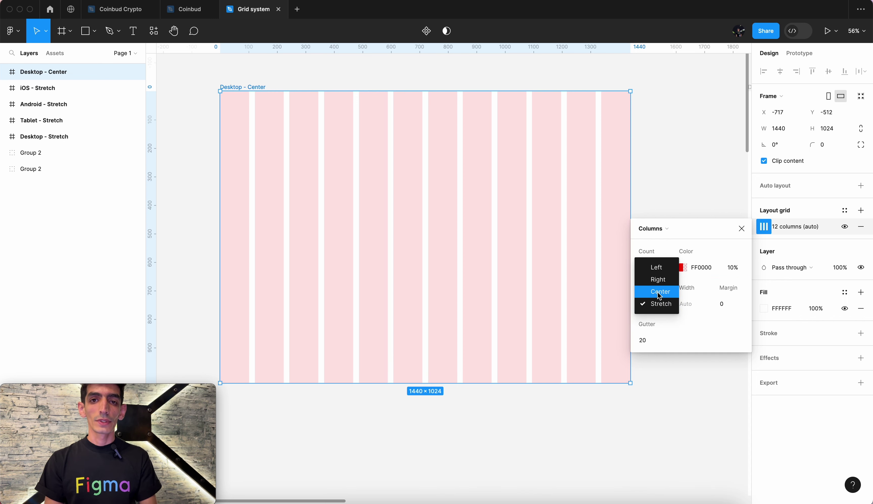
click(660, 292)
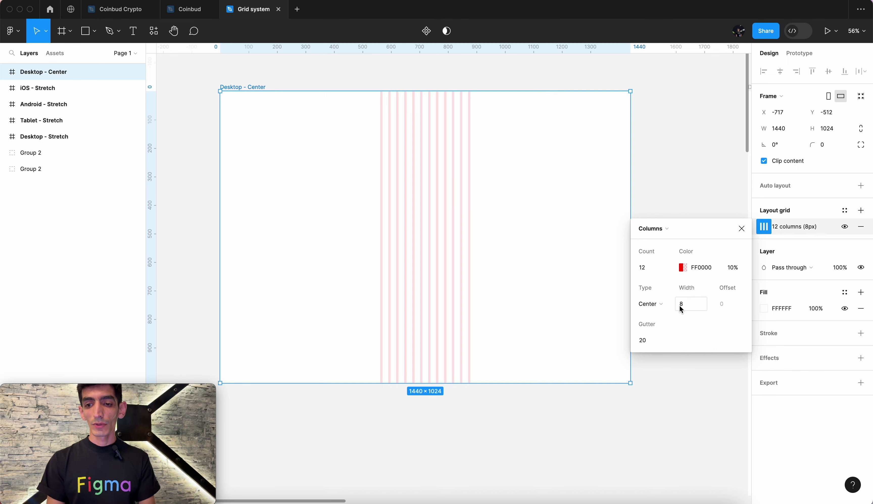
Set the column width to 72 px and the gutter to 32 px
click(695, 308)
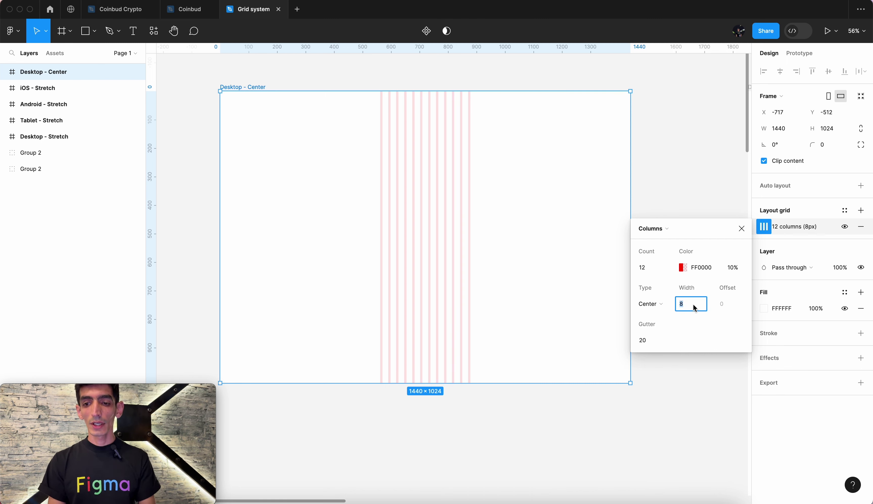
text(72)
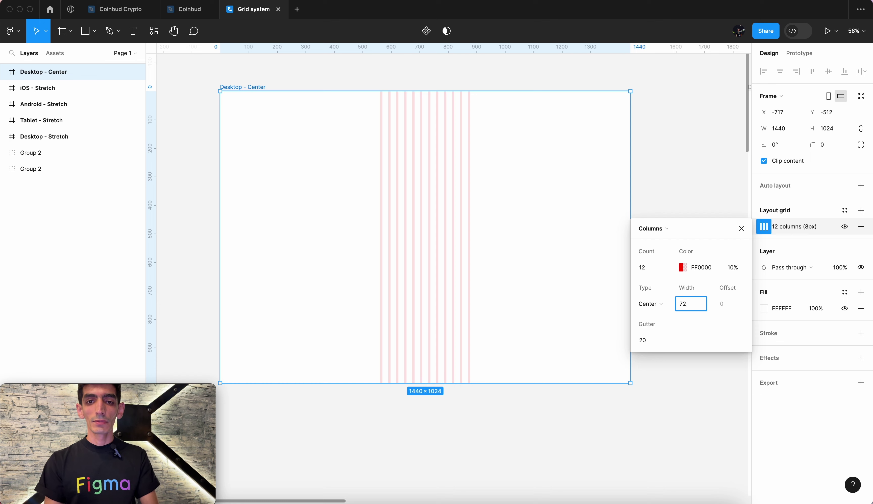
key(Tab)
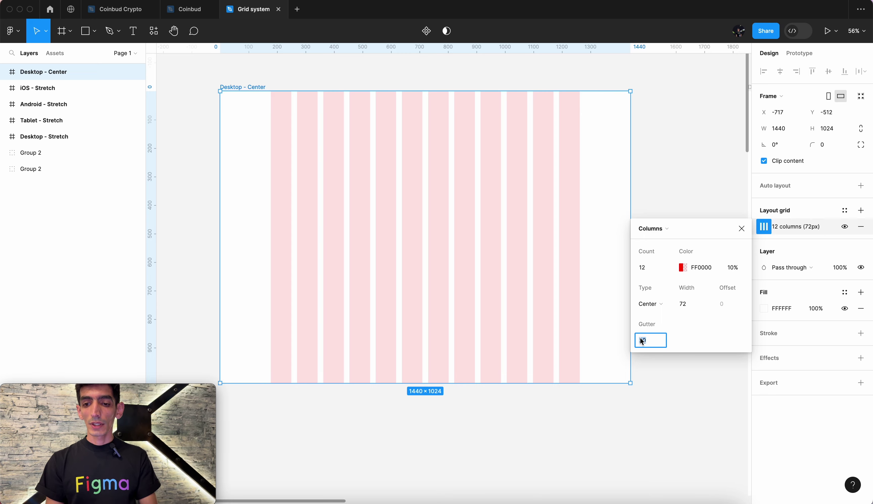
scroll(361, 239, up, 5)
scroll(360, 240, up, 2)
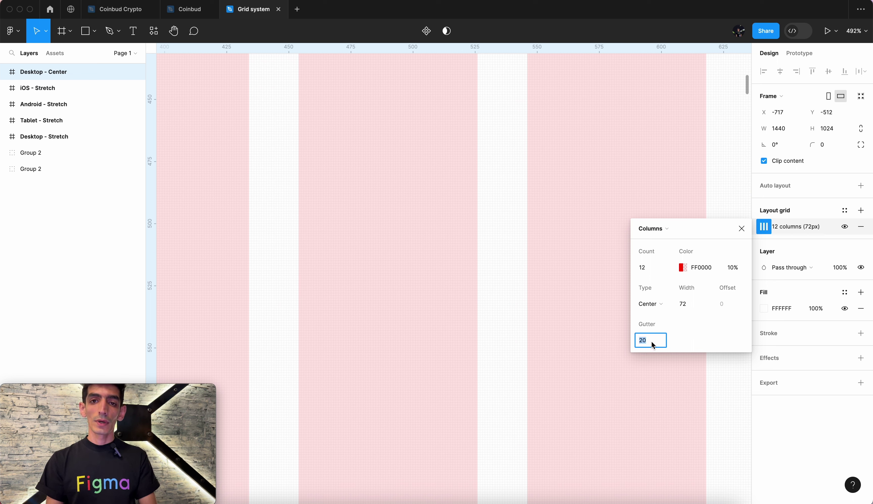
text(3)
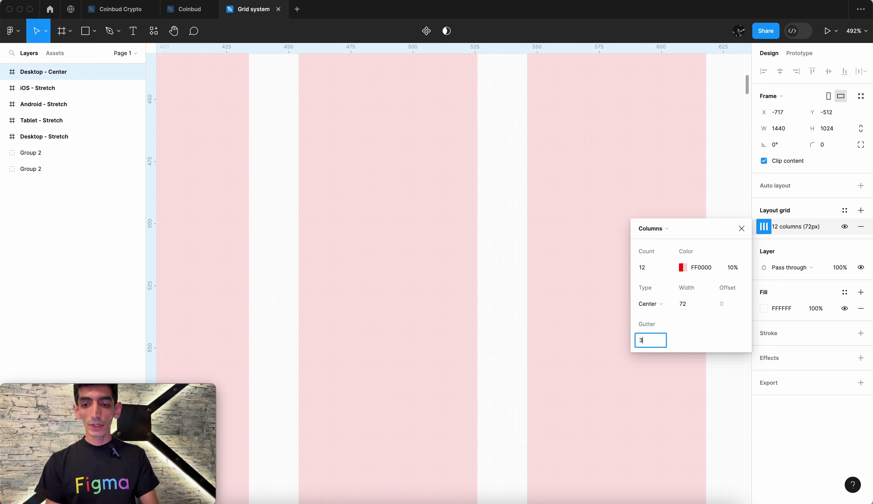
text(2)
key(Return)
scroll(483, 249, down, 5)
scroll(482, 249, up, 4)
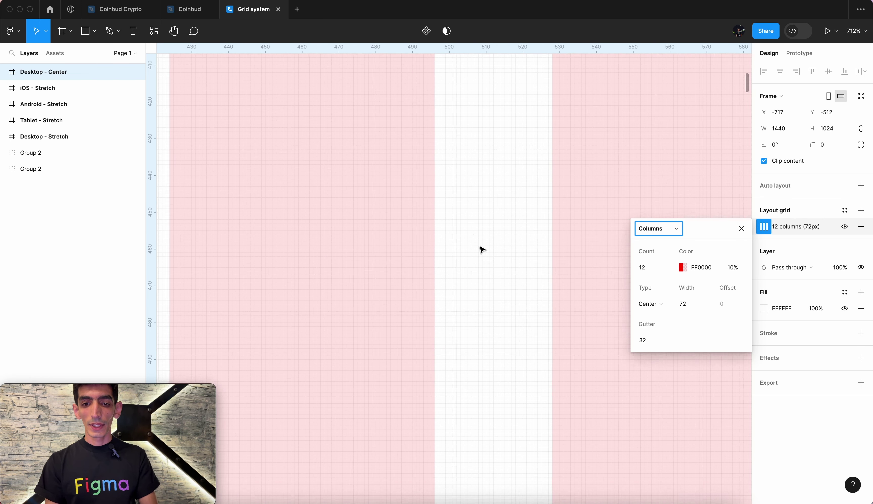
scroll(481, 249, up, 3)
scroll(482, 249, up, 2)
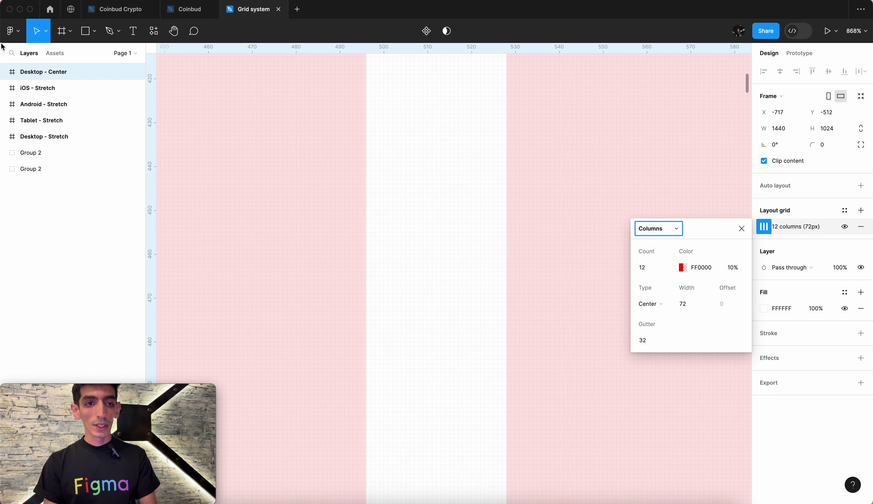
click(85, 31)
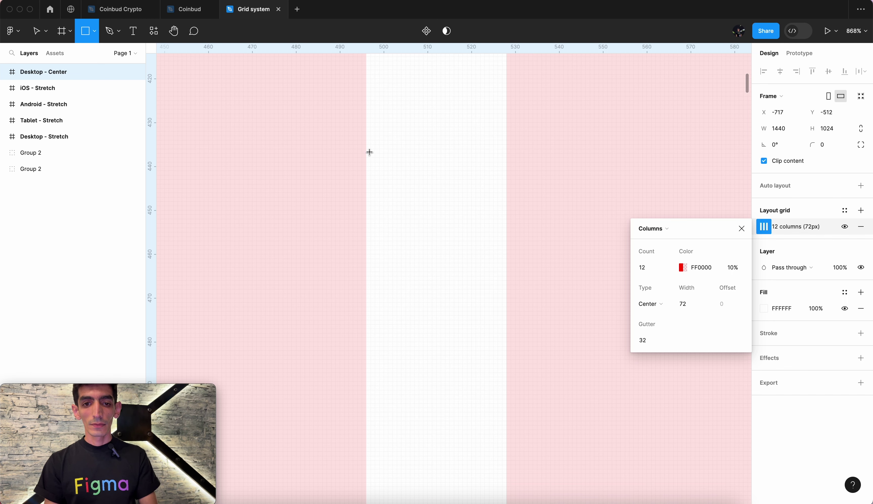
mouse_move(370, 153)
mouse_down()
mouse_move(450, 180)
mouse_move(419, 172)
mouse_move(507, 169)
mouse_up()
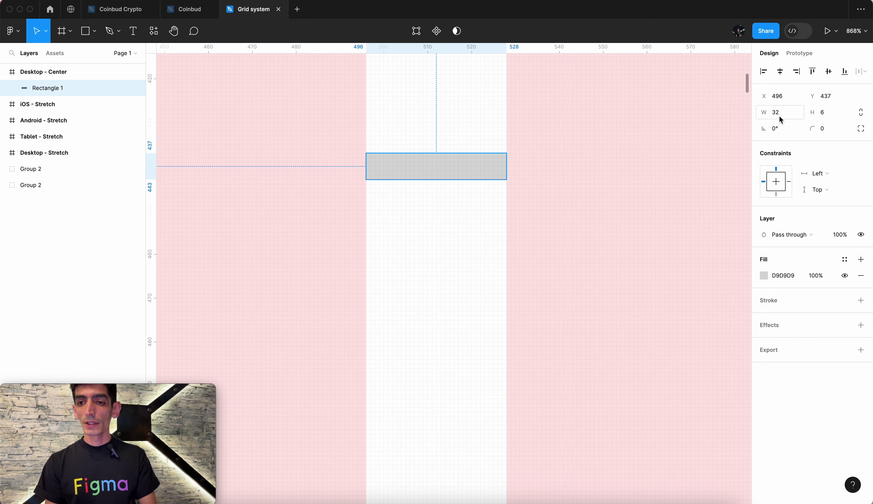
click(484, 172)
drag(486, 175, 603, 226)
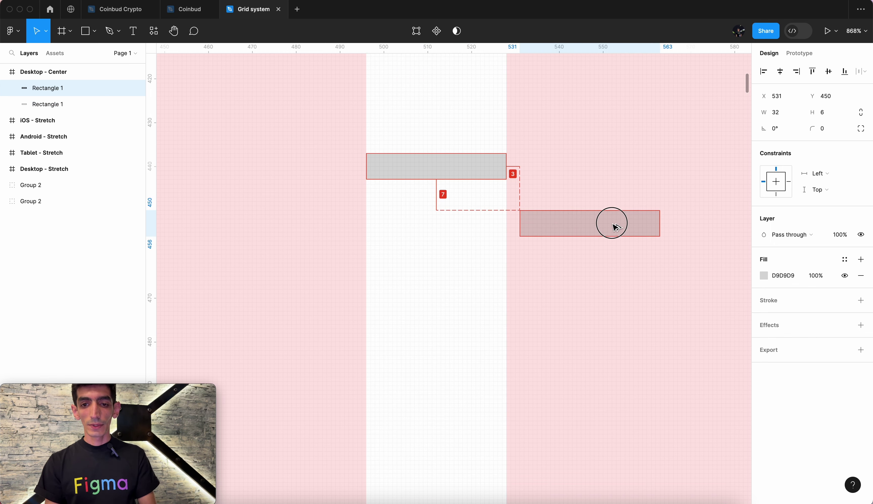
scroll(664, 215, right, 5)
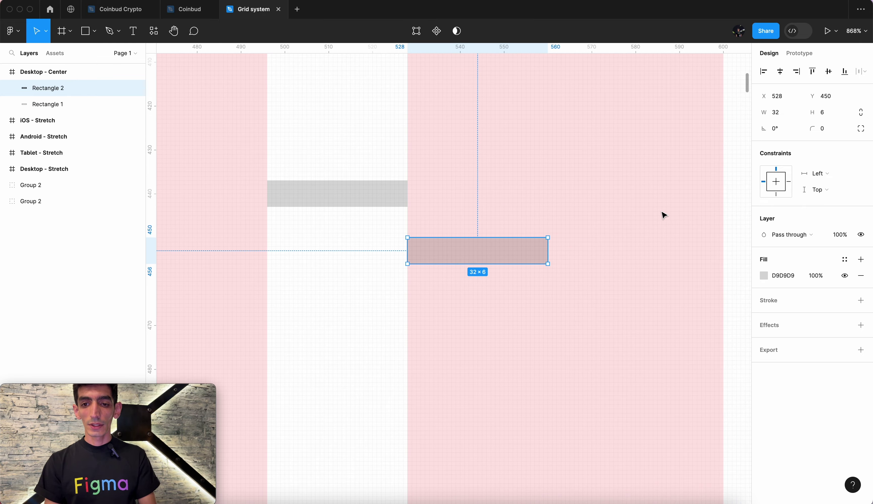
drag(549, 251, 723, 260)
click(394, 157)
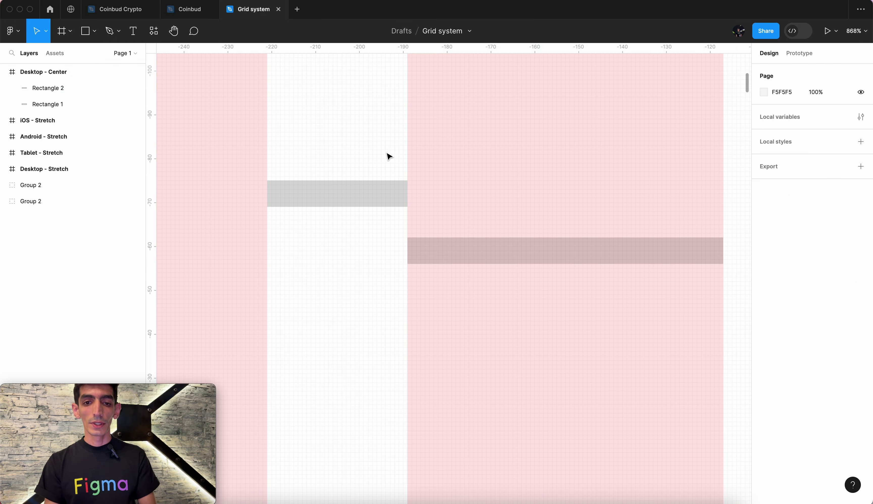
drag(363, 147, 507, 350)
key(Delete)
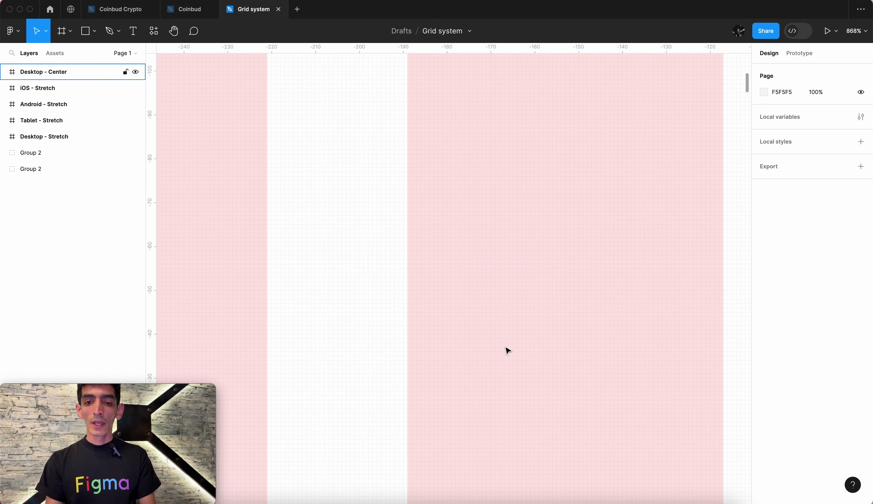
scroll(506, 350, down, 5)
scroll(507, 350, down, 5)
scroll(507, 350, down, 3)
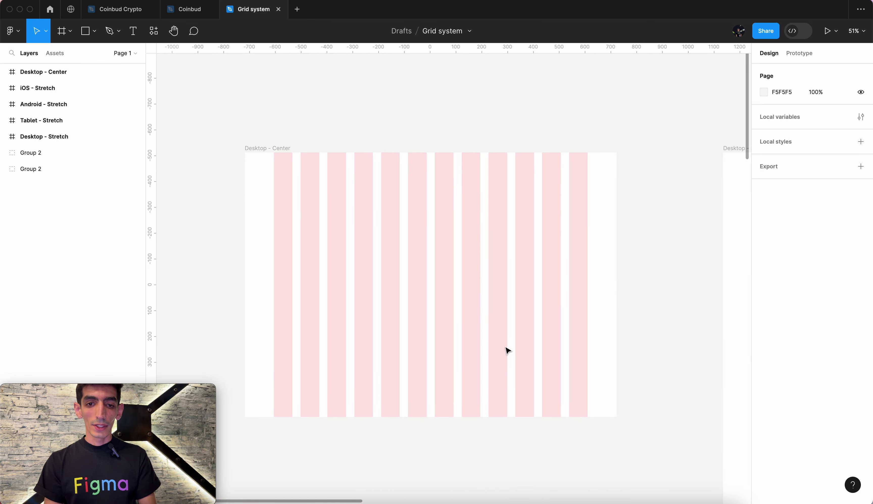
key(r)
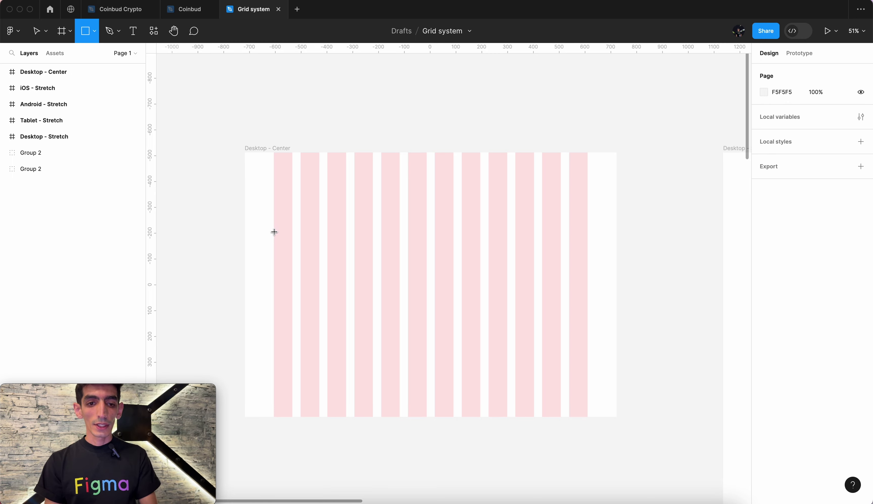
drag(274, 232, 588, 264)
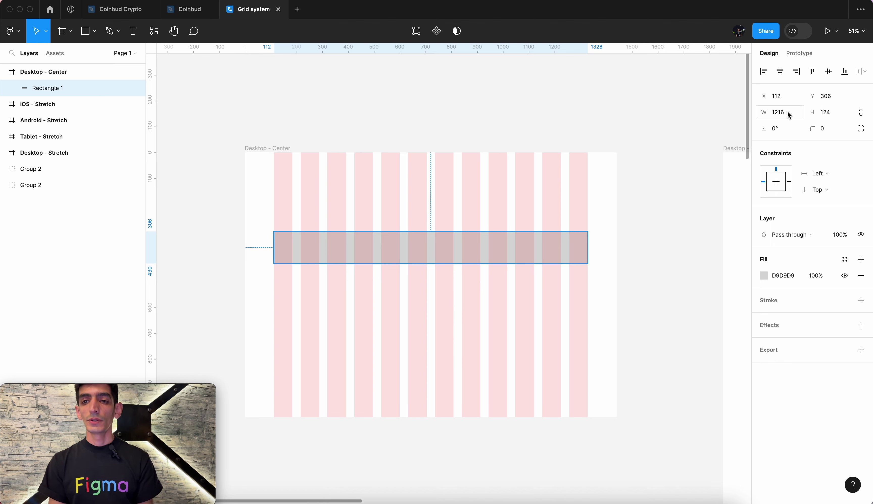
click(485, 211)
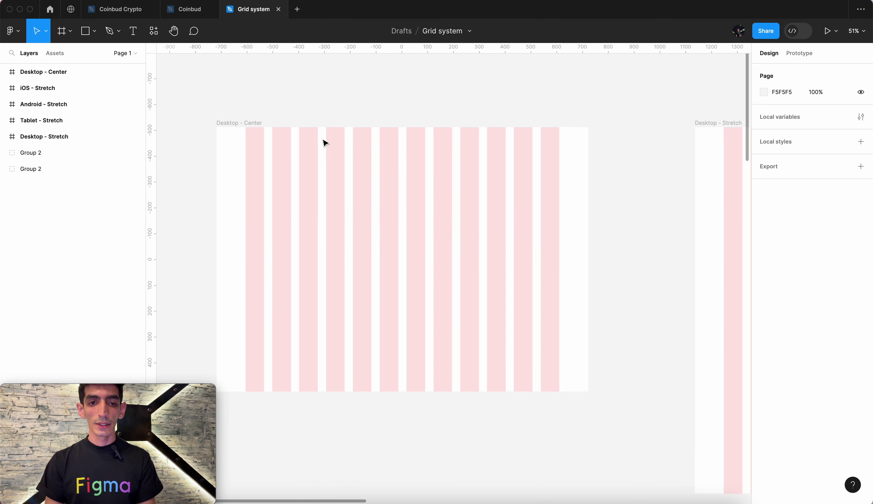
click(221, 125)
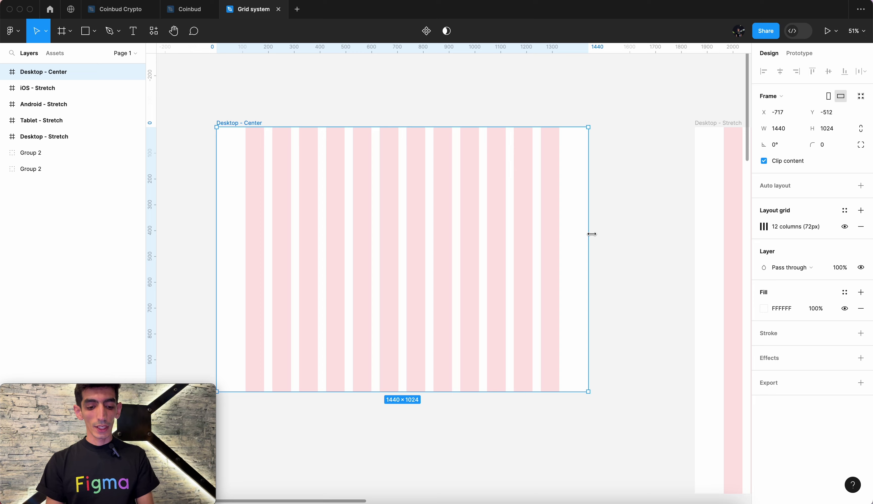
mouse_move(592, 234)
mouse_down()
mouse_move(651, 239)
mouse_move(594, 253)
mouse_up()
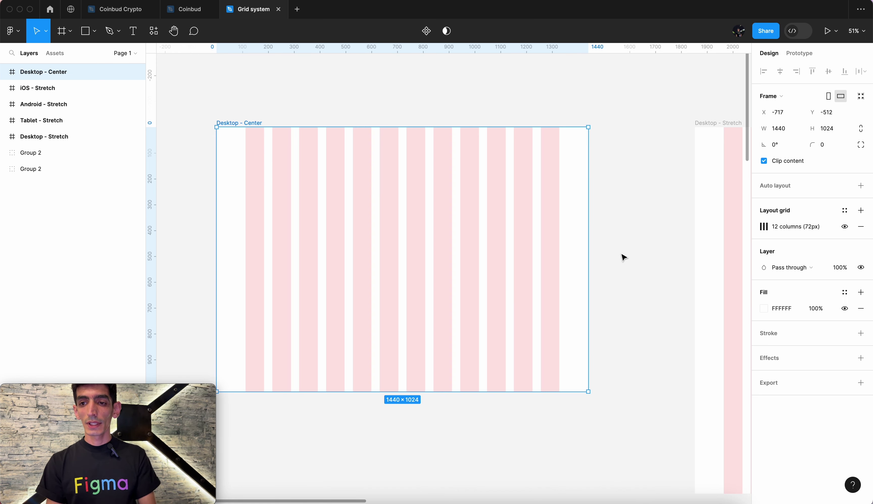
scroll(624, 258, down, 4)
Delete the old Desktop - Stretch and duplicate Desktop - Center, naming the copy Desktop - Stretch
scroll(555, 208, right, 5)
click(504, 167)
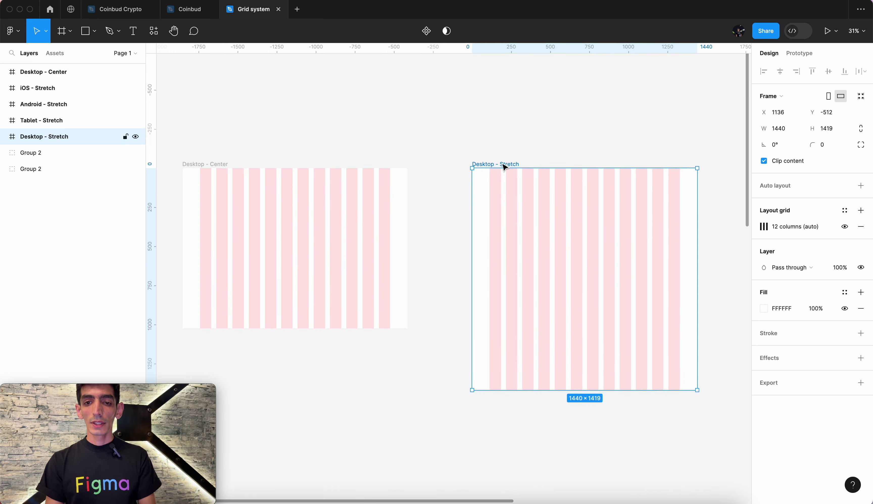
key(Delete)
click(197, 165)
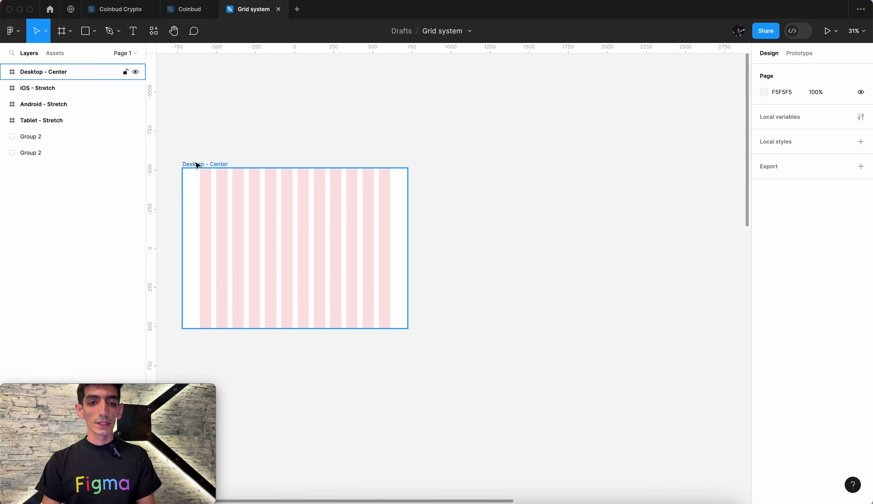
drag(196, 165, 481, 163)
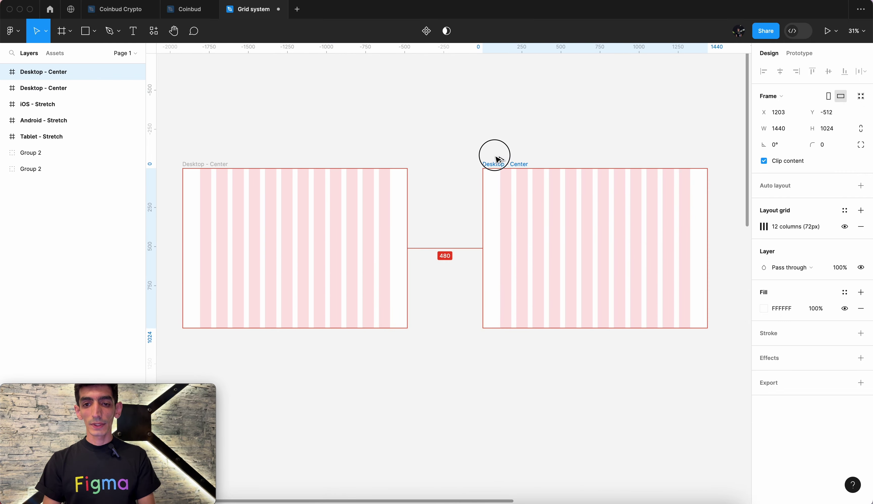
key(ctrl+r)
key(Right)
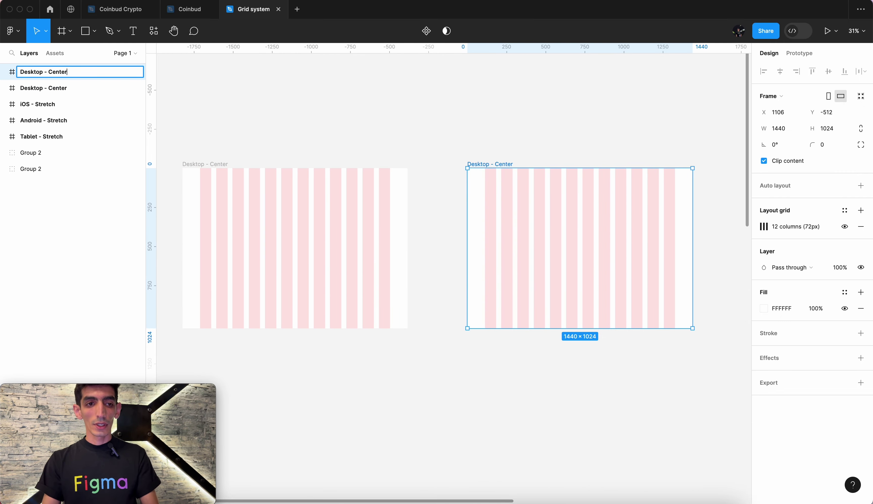
key(BackSpace)
key(BackSpace)
text(Stretch)
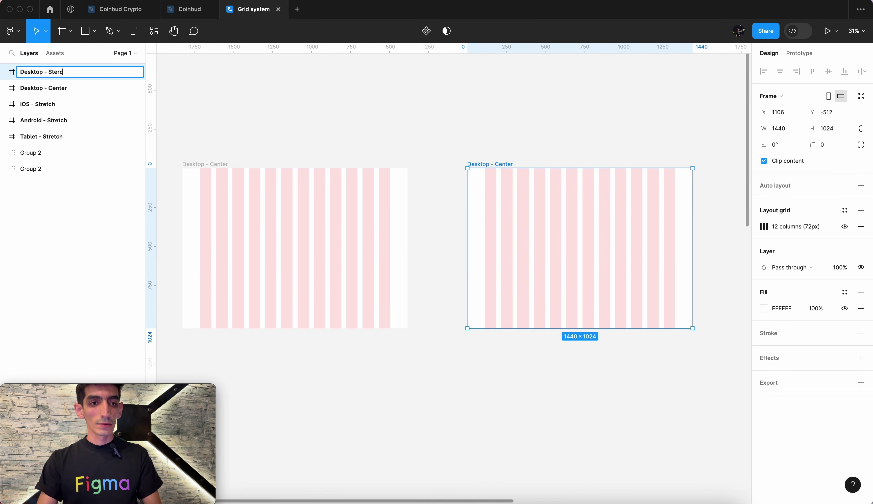
key(Return)
key(shift+2)
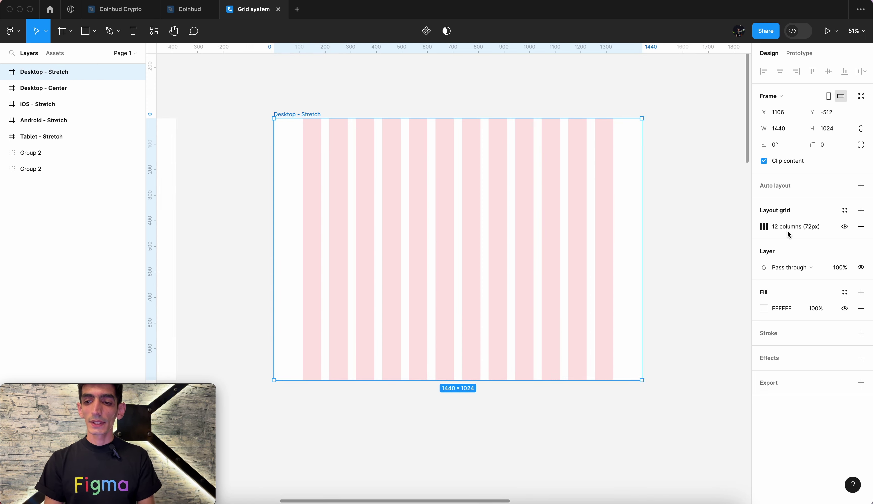
Change the copy's column grid type to Stretch with an 80 px margin
click(764, 228)
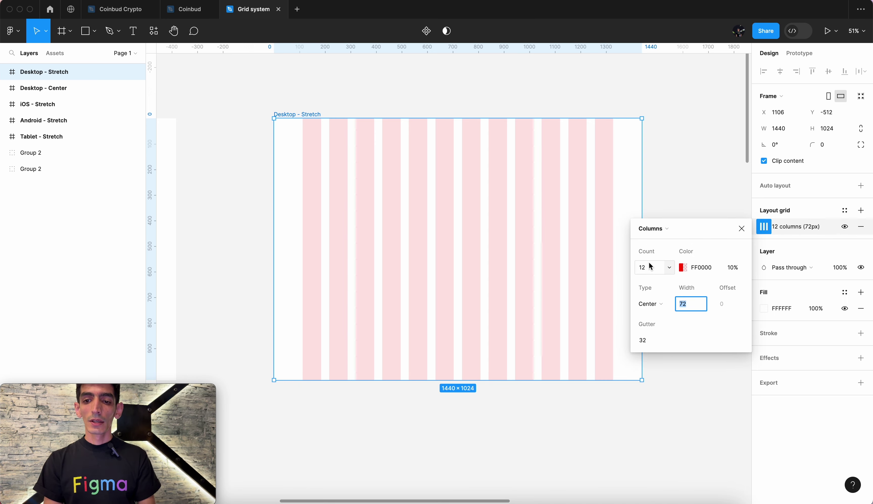
click(668, 305)
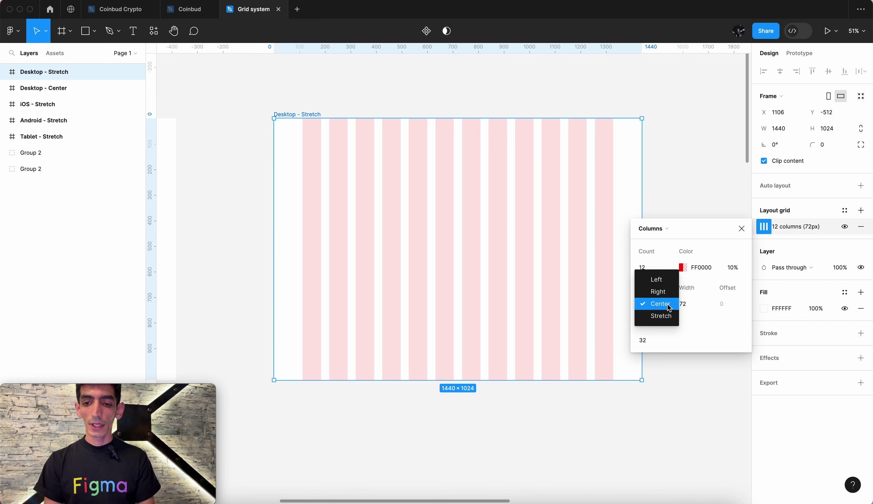
click(662, 317)
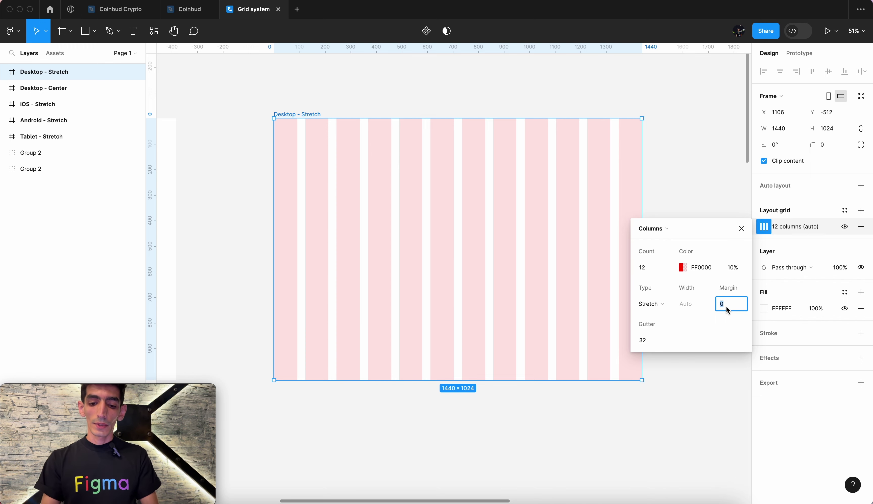
text(80)
key(Tab)
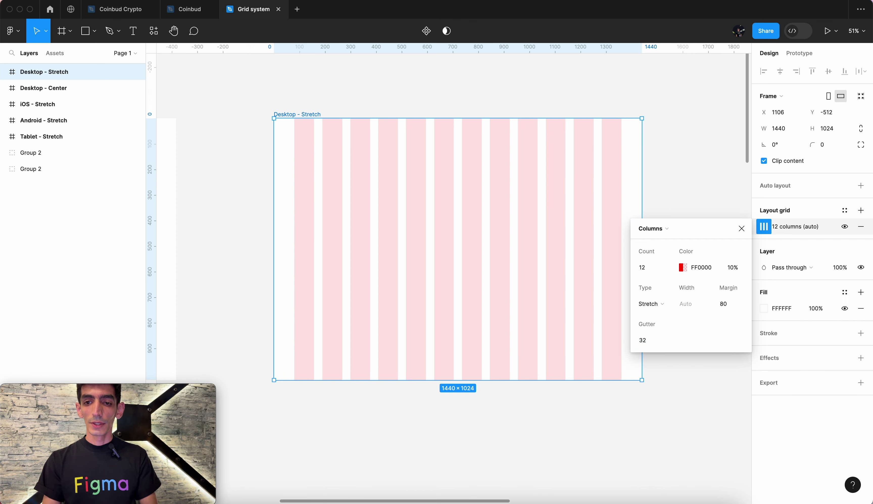
click(742, 228)
Test-widen Desktop - Stretch and measure the margin with a temporary rectangle, then delete it
scroll(458, 190, down, 2)
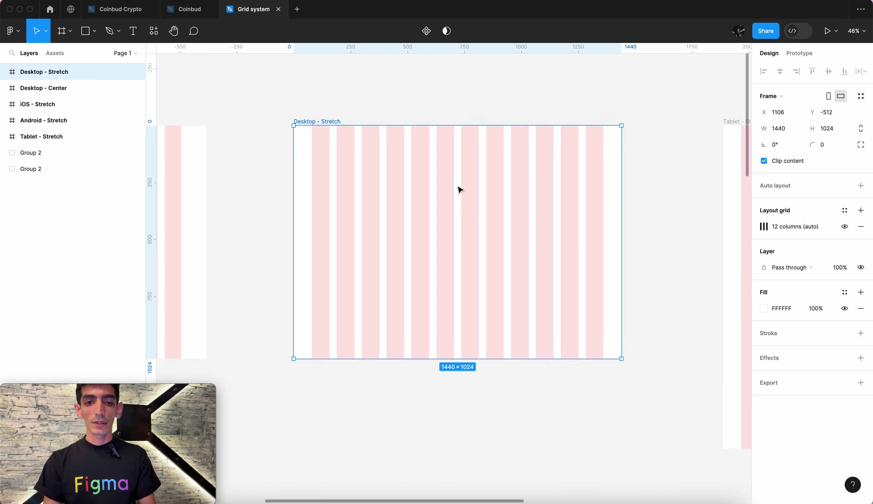
scroll(458, 189, down, 2)
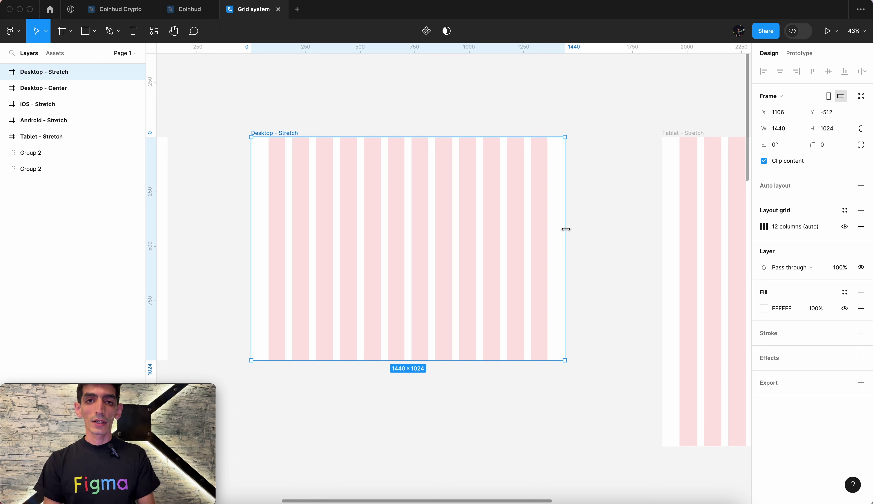
mouse_move(566, 228)
mouse_down()
mouse_move(614, 231)
mouse_move(549, 224)
mouse_move(610, 229)
mouse_move(558, 233)
mouse_up()
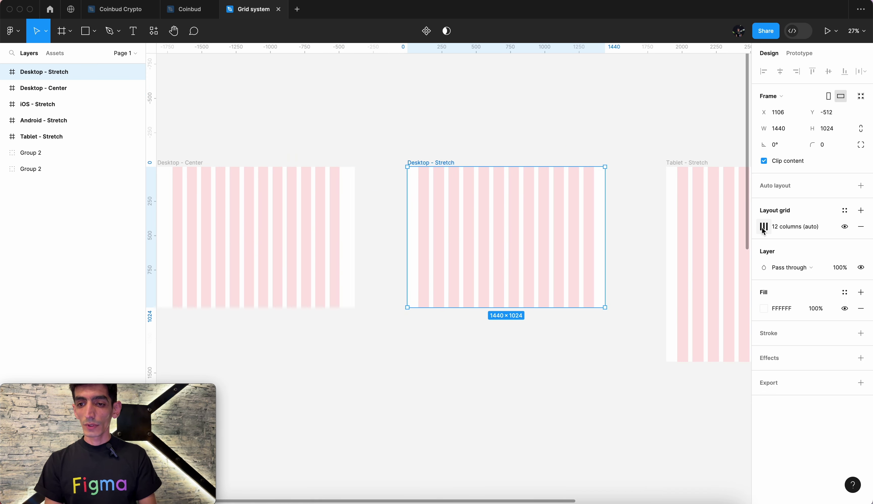
scroll(380, 250, up, 10)
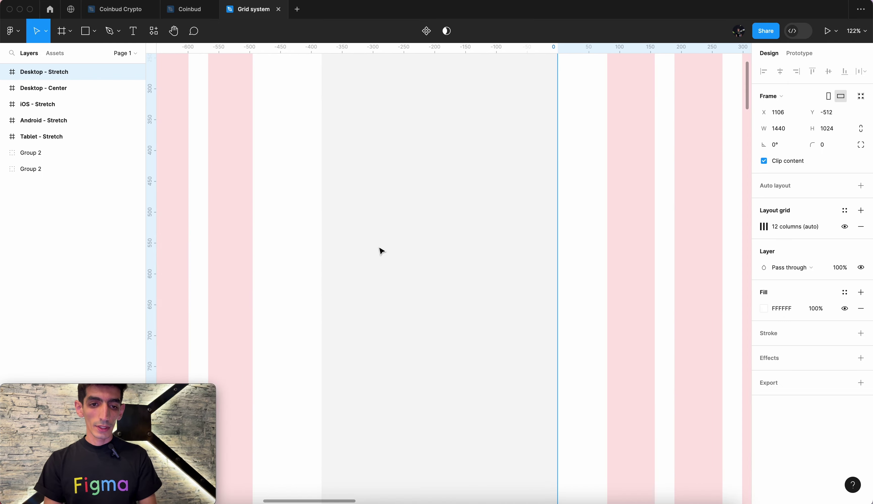
scroll(382, 250, left, 1)
key(r)
drag(271, 223, 341, 268)
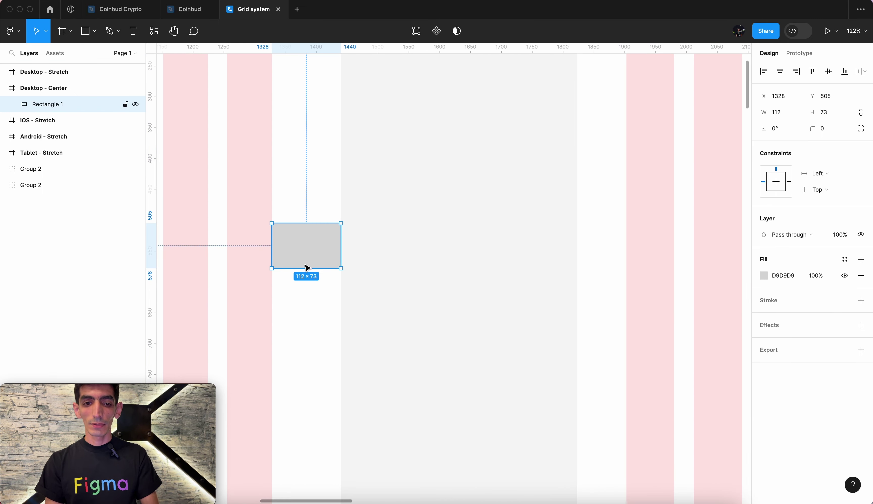
key(Delete)
scroll(306, 265, down, 2)
scroll(328, 163, down, 5)
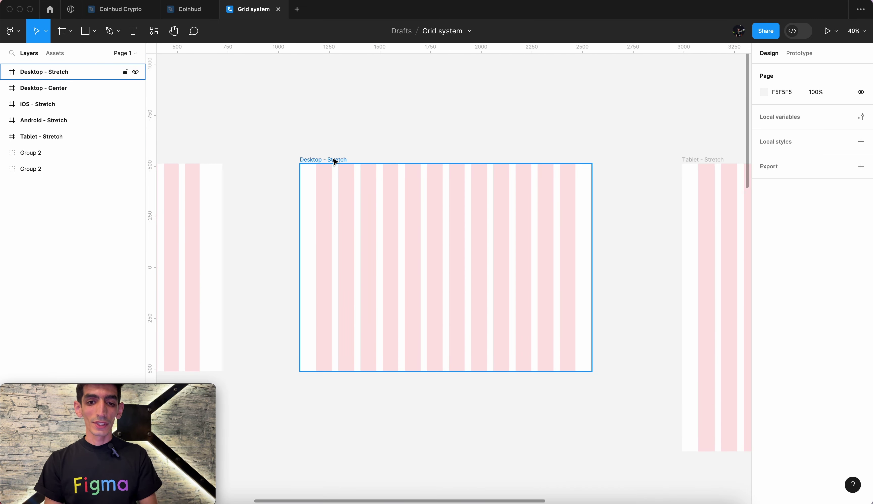
Retype the Desktop - Stretch column grid margin value, then deselect the frame
click(335, 162)
click(765, 227)
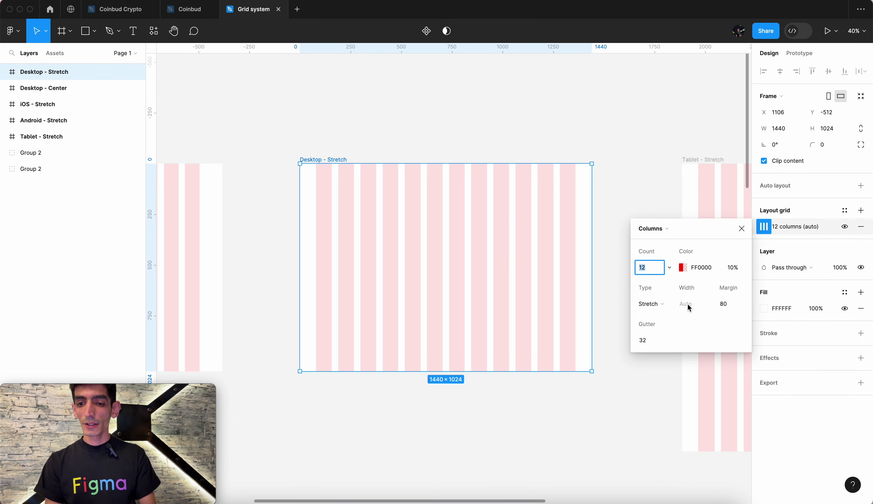
click(729, 307)
text(112)
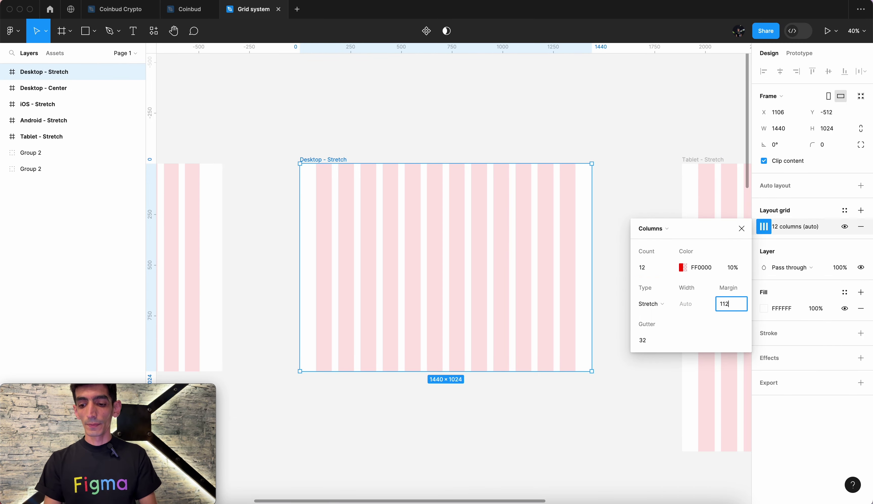
click(628, 228)
scroll(628, 229, down, 5)
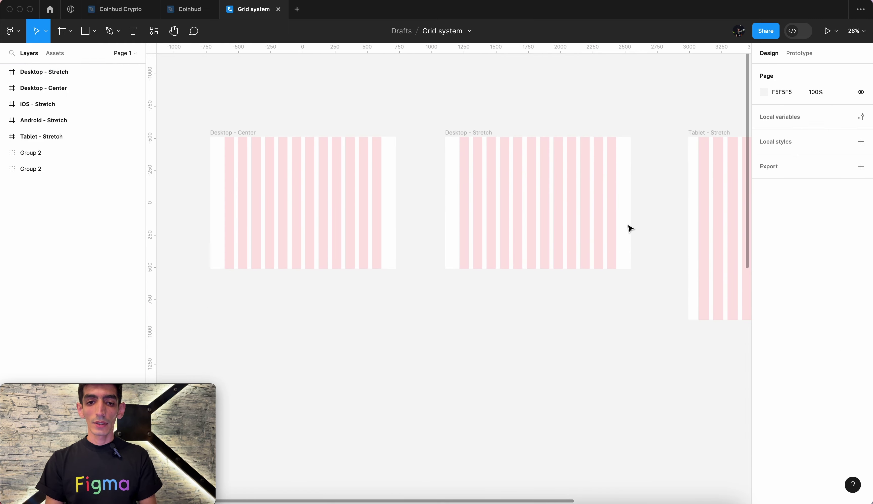
Move the crypter page design into Desktop - Center, centred horizontally and 24 px from the top
scroll(627, 228, down, 2)
scroll(628, 228, down, 3)
scroll(628, 228, down, 5)
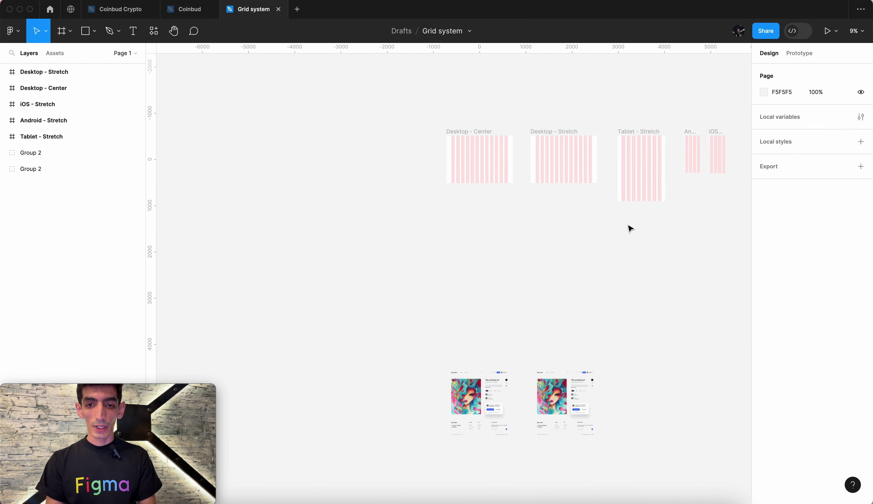
drag(419, 433, 416, 199)
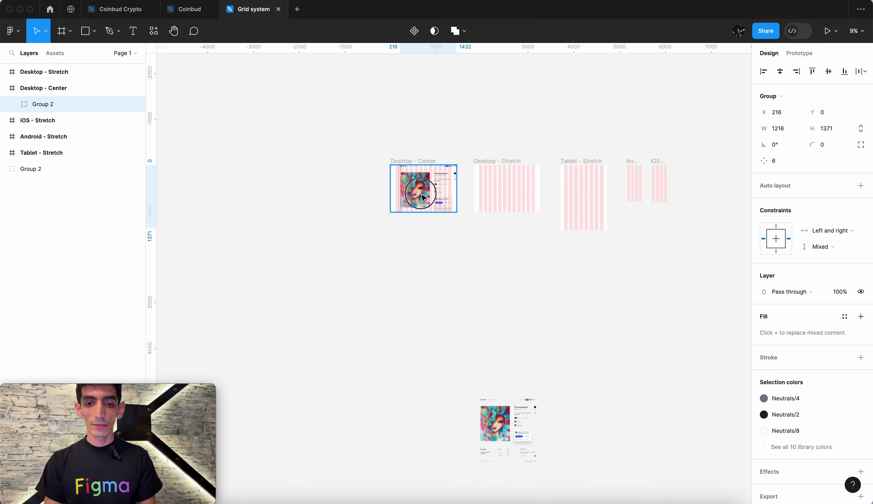
scroll(422, 182, up, 1)
key(shift+2)
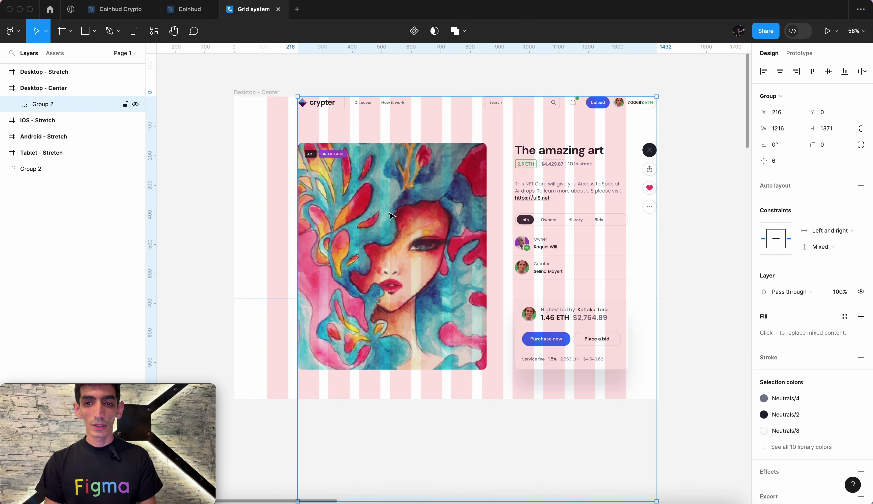
click(780, 72)
click(780, 72)
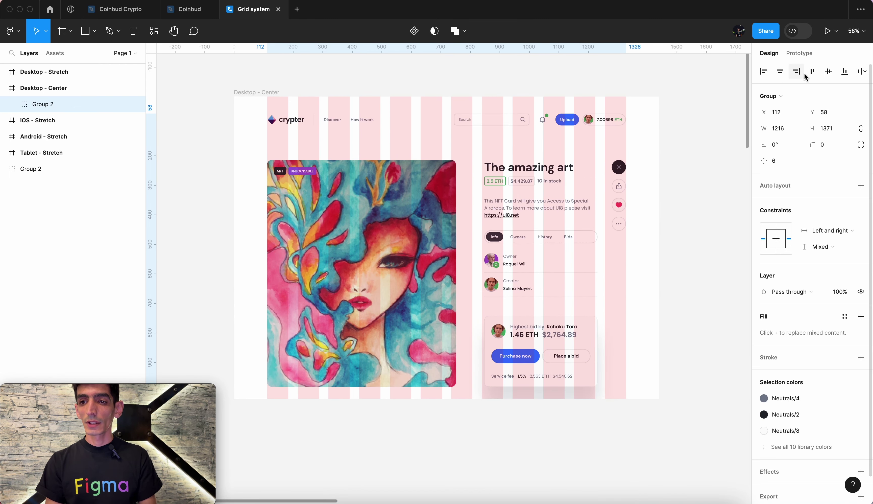
click(812, 71)
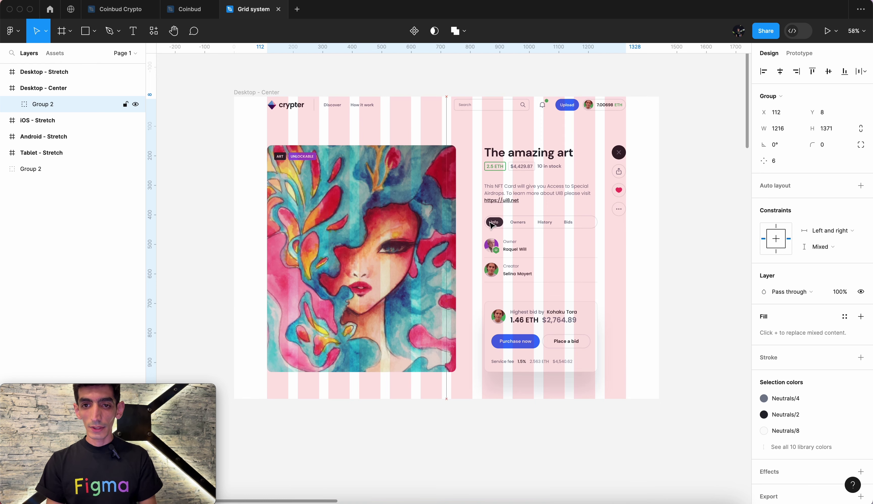
key(shift+Down)
key(shift+Down)
key(Down)
key(Down)
key(Down)
scroll(321, 251, down, 2)
scroll(322, 251, down, 3)
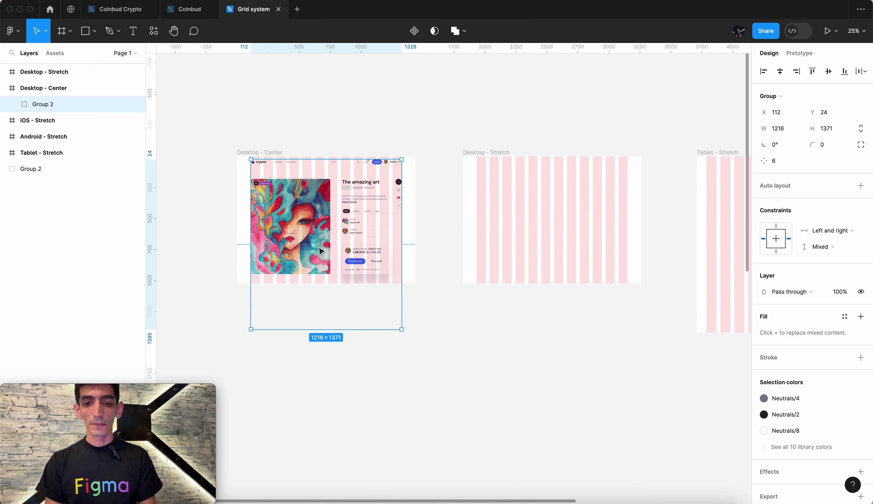
Place a copy of the design into Desktop - Stretch, then reselect the original
key(Escape)
mouse_move(335, 222)
mouse_down()
mouse_move(378, 232)
mouse_move(576, 229)
mouse_up()
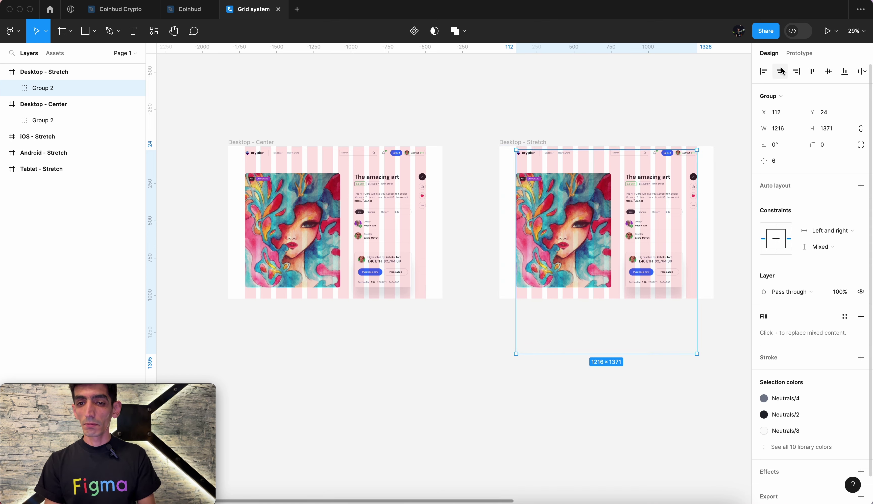
click(456, 125)
click(322, 208)
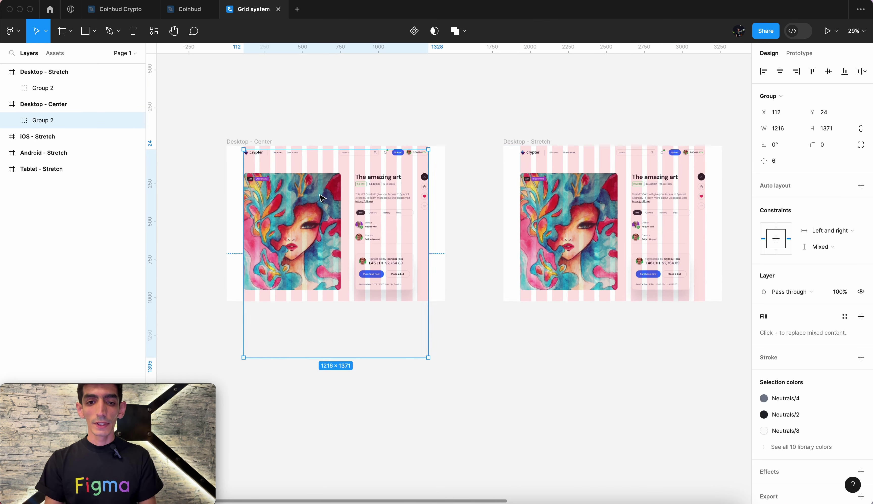
scroll(323, 208, up, 3)
scroll(407, 147, up, 3)
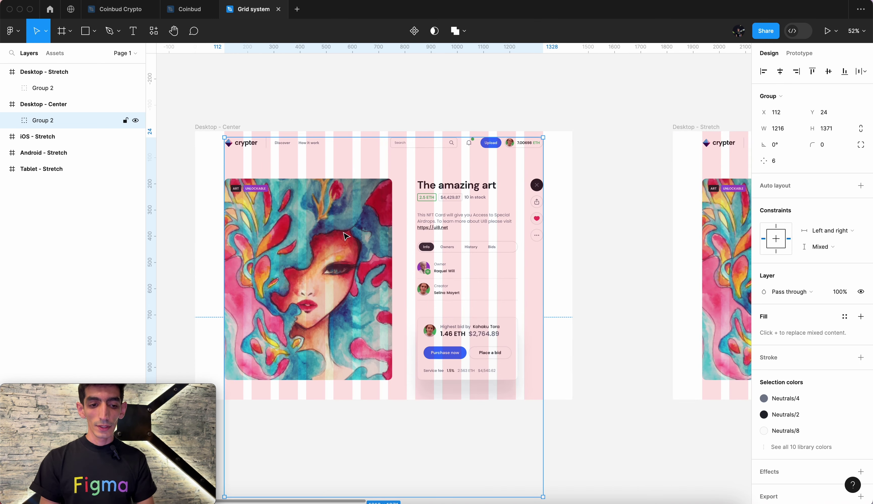
Set the Desktop - Center design's horizontal constraint to Center
click(840, 234)
click(824, 242)
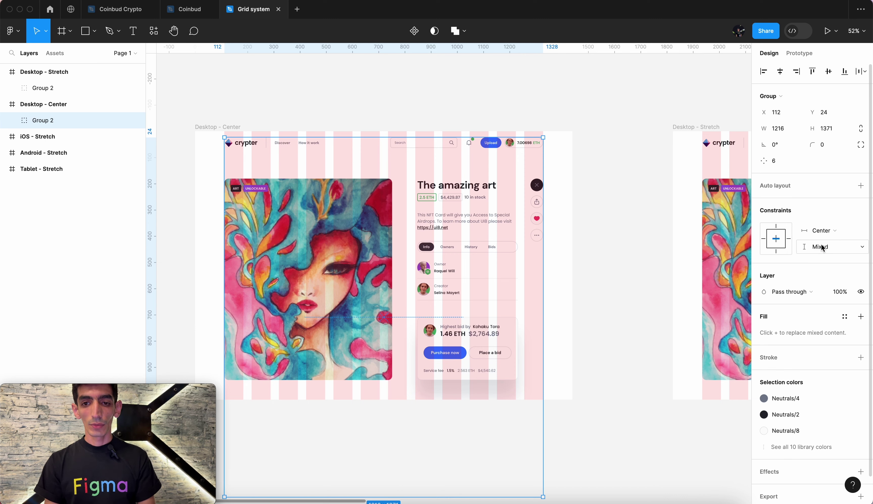
scroll(346, 166, down, 2)
Widen Desktop - Center to confirm the design stays centred, then undo back to 1440
click(263, 136)
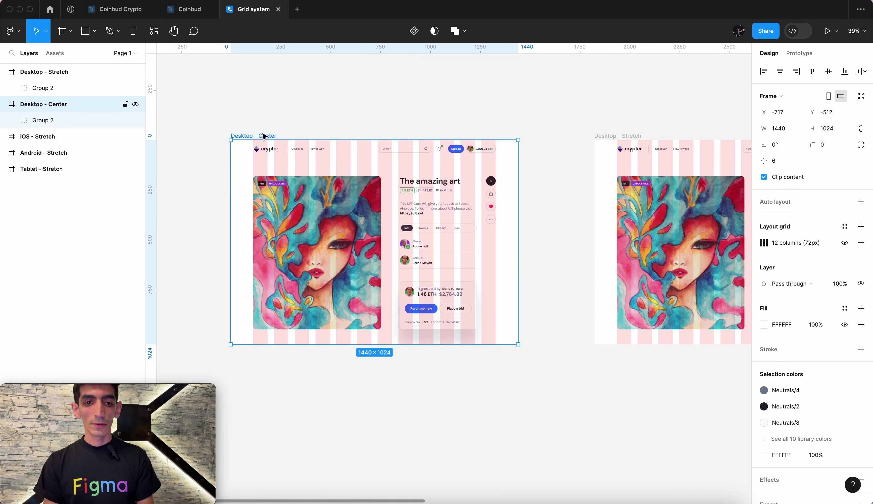
mouse_move(518, 238)
mouse_down()
mouse_move(554, 238)
mouse_move(538, 238)
mouse_up()
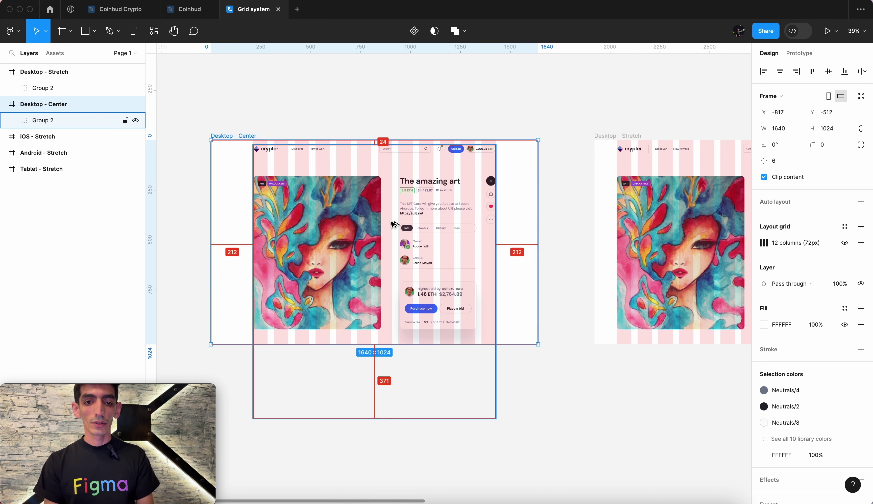
key(ctrl+z)
key(ctrl+z)
scroll(364, 221, right, 5)
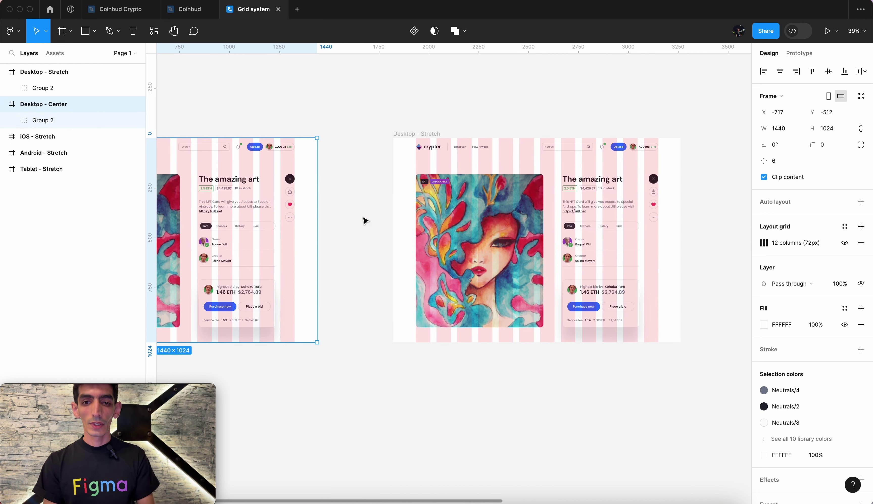
scroll(364, 221, right, 3)
click(407, 236)
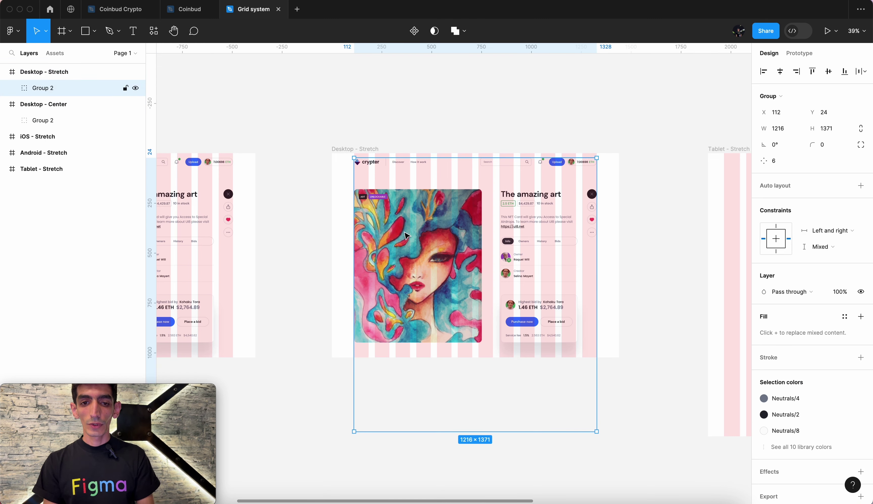
click(831, 231)
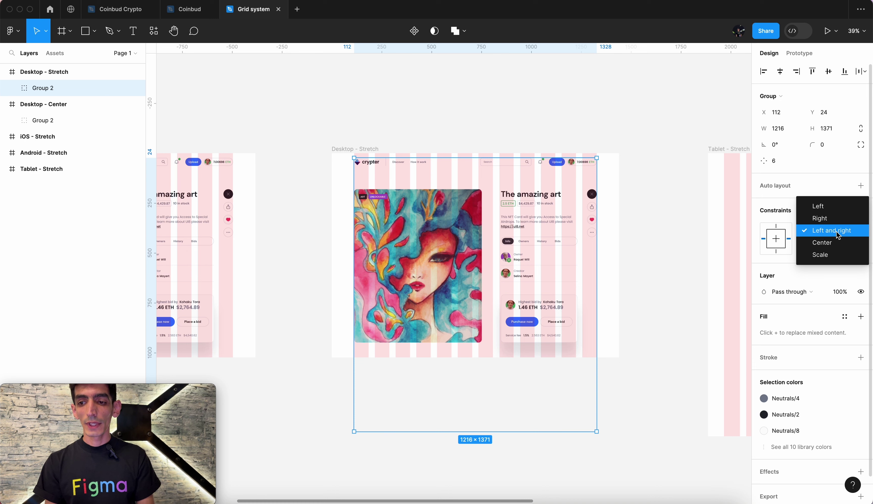
click(837, 230)
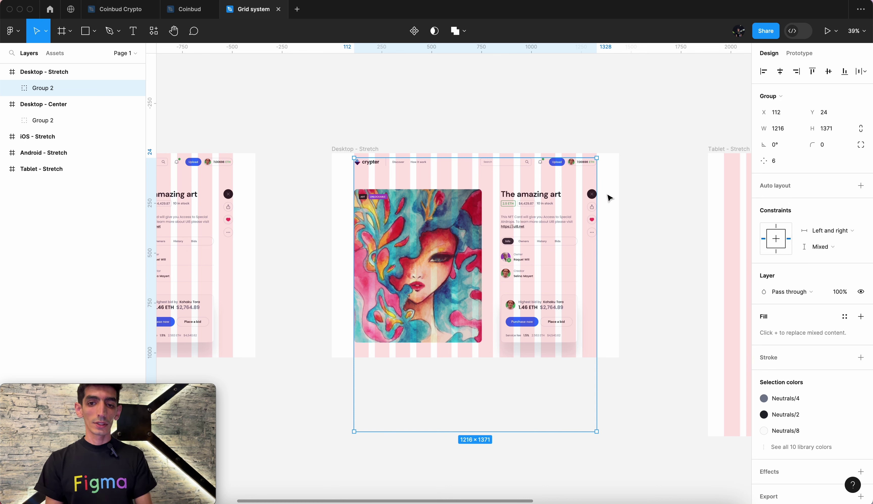
click(360, 150)
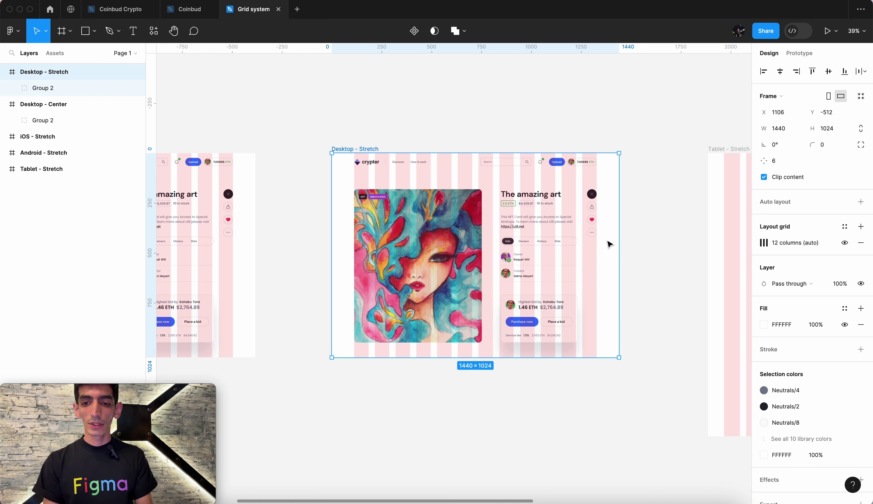
mouse_move(619, 240)
mouse_down()
mouse_move(656, 241)
mouse_move(610, 253)
mouse_move(623, 251)
mouse_up()
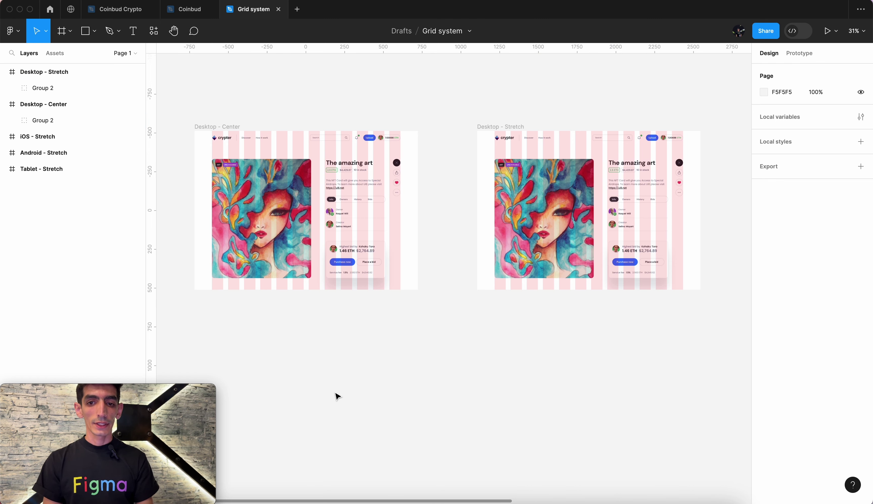
Pan the canvas right to bring the empty 8-column Tablet - Stretch frame into view
scroll(627, 187, right, 2)
scroll(627, 187, up, 1)
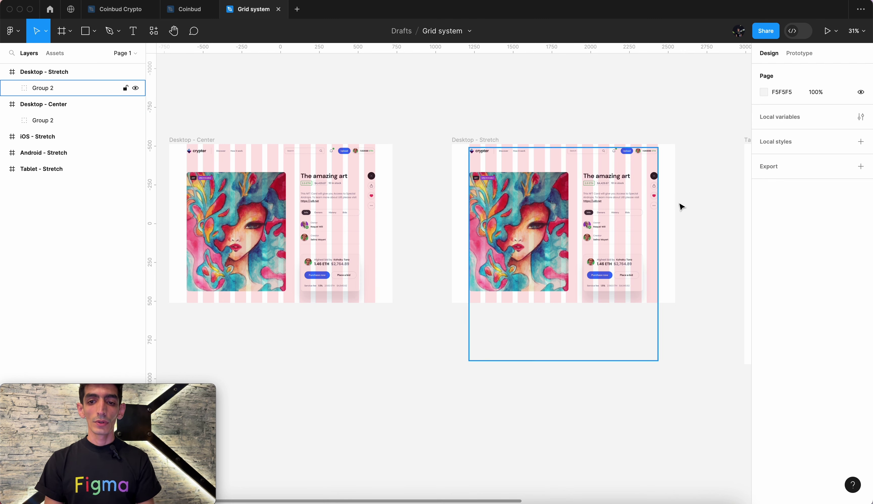
scroll(646, 215, right, 2)
scroll(647, 215, up, 1)
scroll(647, 216, right, 1)
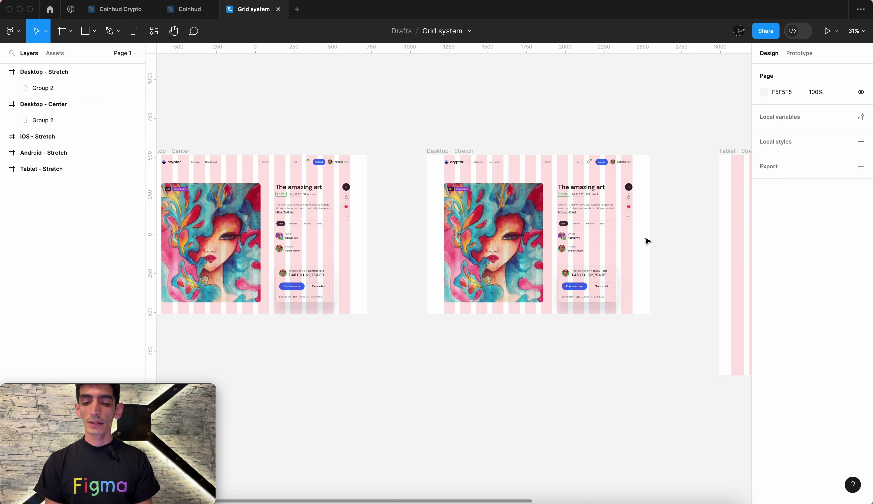
scroll(647, 241, left, 4)
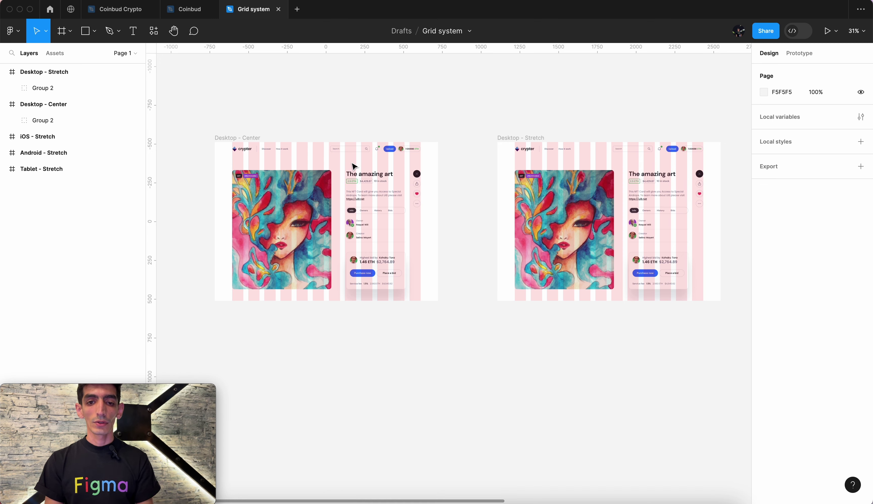
scroll(433, 226, down, 2)
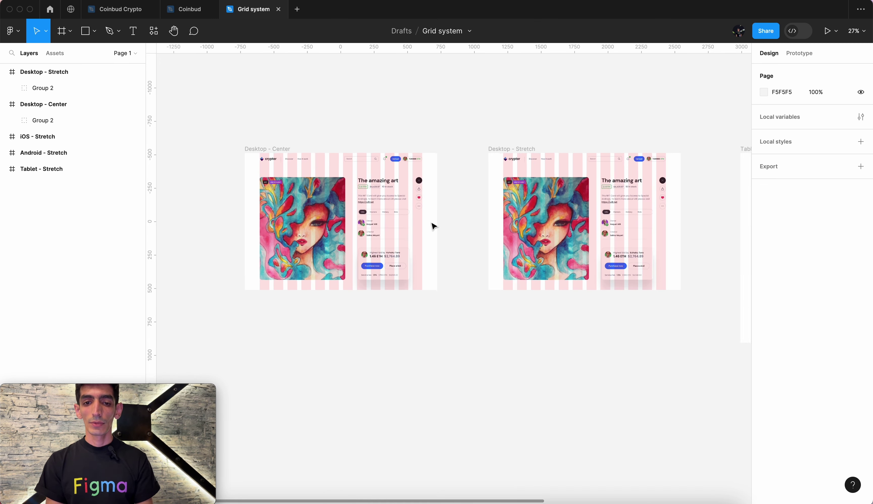
scroll(433, 226, right, 5)
scroll(433, 226, down, 2)
Zoom to Tablet - Stretch and confirm its grid uses Stretch columns with an 80 margin
scroll(553, 165, up, 4)
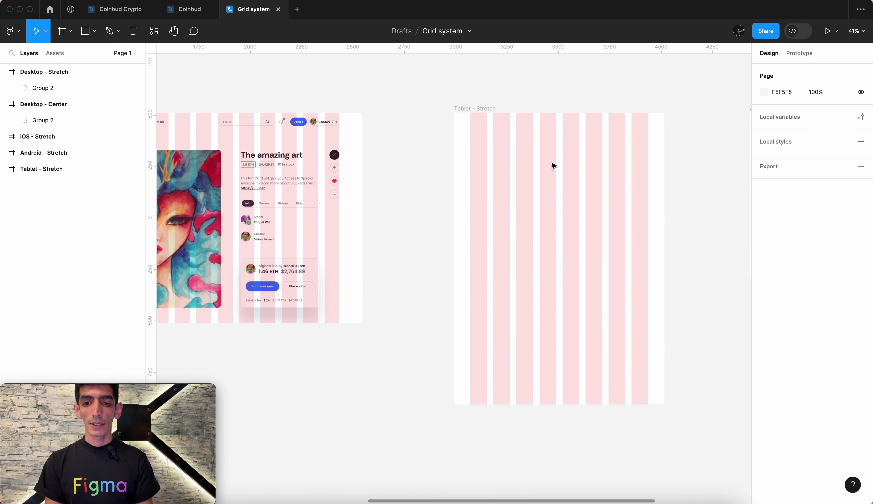
click(553, 166)
key(shift+2)
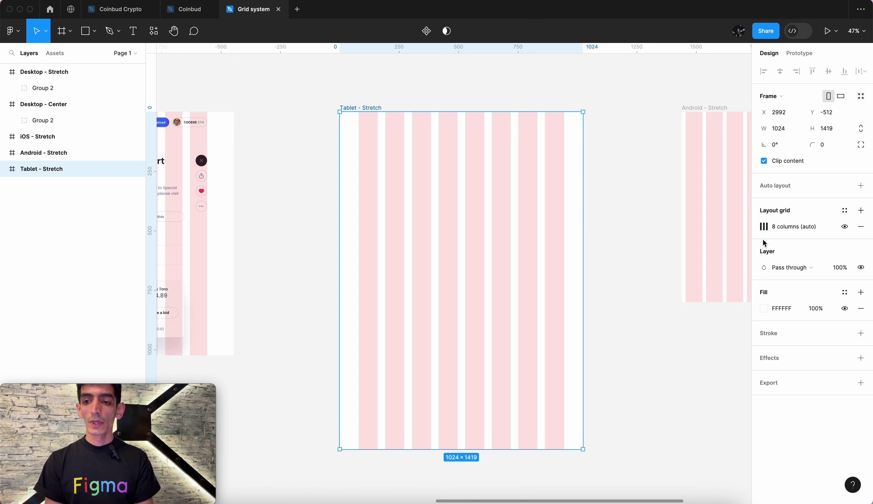
click(765, 227)
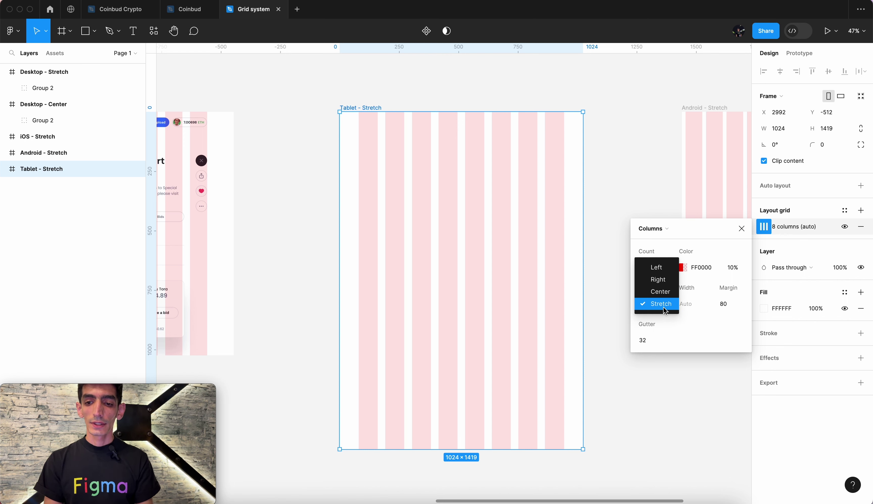
click(662, 303)
click(732, 307)
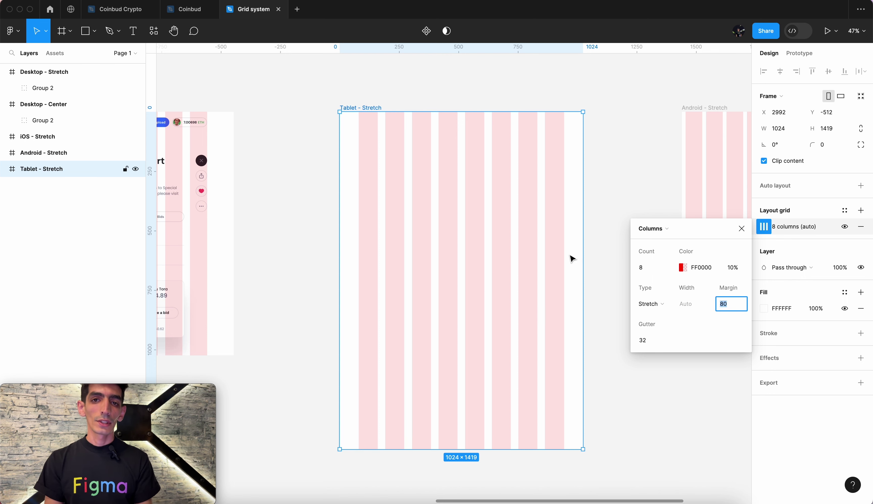
click(742, 229)
scroll(624, 256, right, 1)
scroll(606, 259, right, 10)
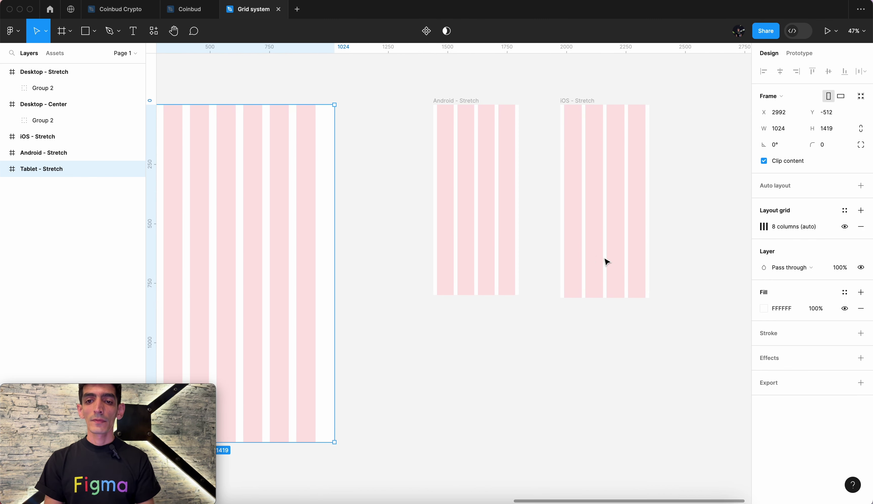
scroll(607, 260, right, 3)
scroll(435, 164, up, 3)
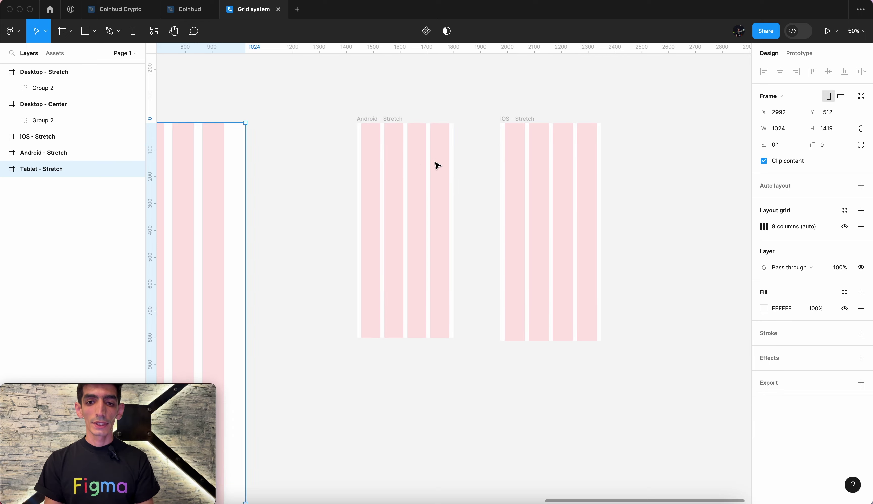
scroll(437, 165, up, 3)
scroll(438, 165, right, 2)
scroll(438, 166, down, 3)
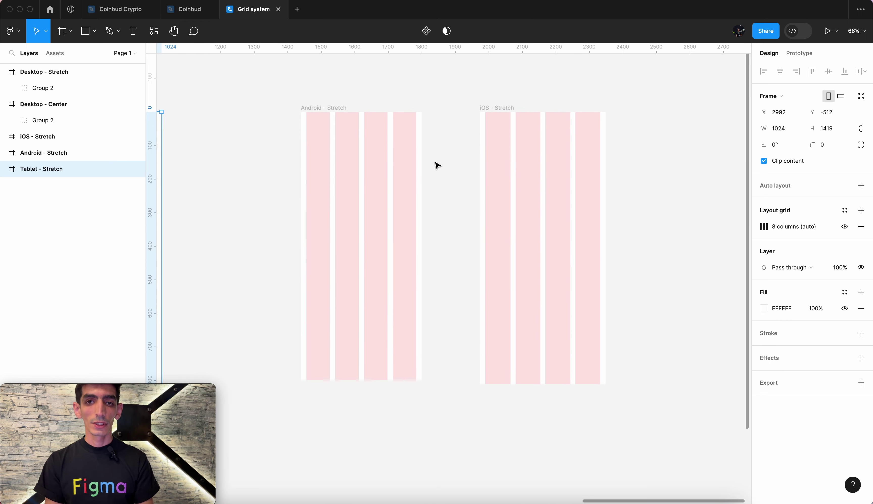
click(317, 108)
click(499, 108)
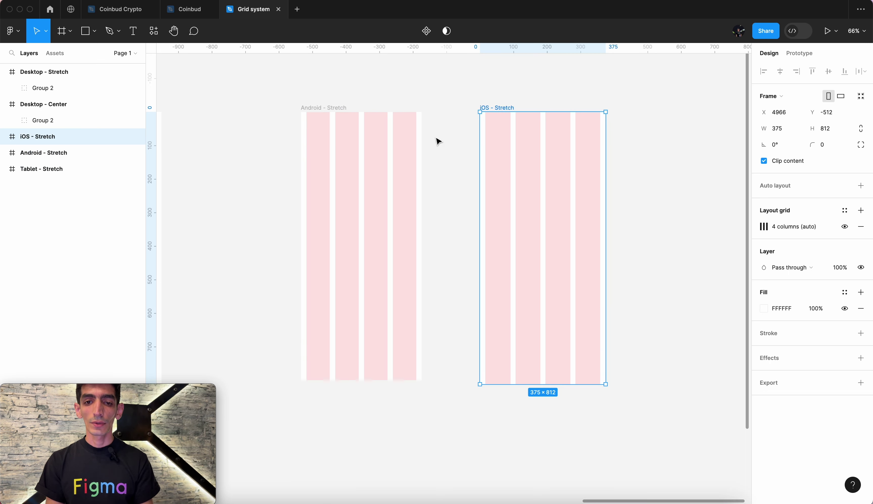
click(437, 141)
scroll(329, 92, right, 1)
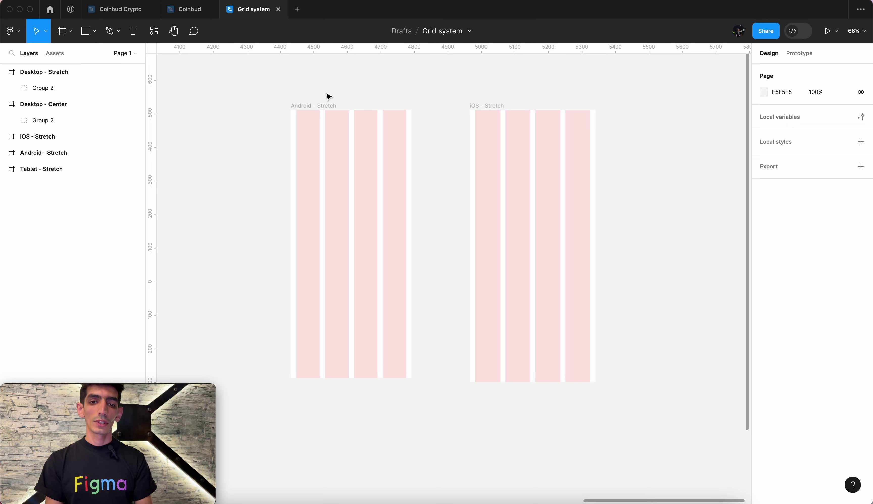
click(329, 105)
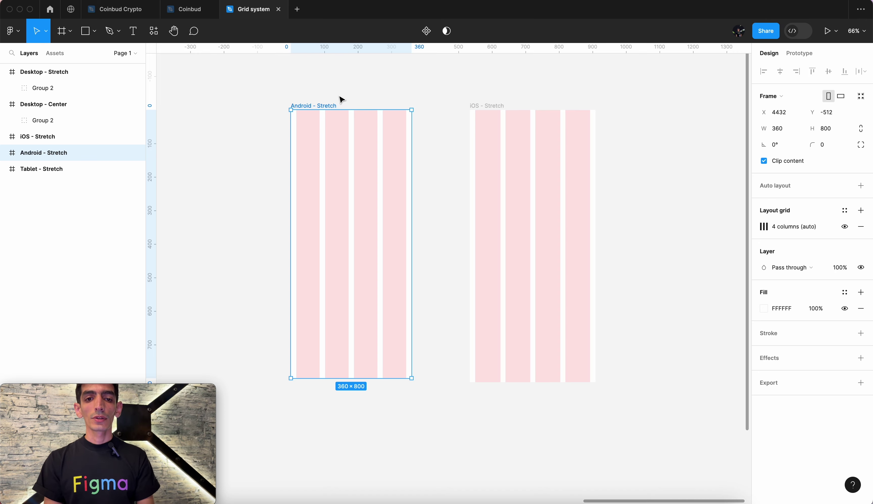
scroll(346, 98, down, 5)
scroll(347, 98, left, 10)
scroll(347, 98, left, 5)
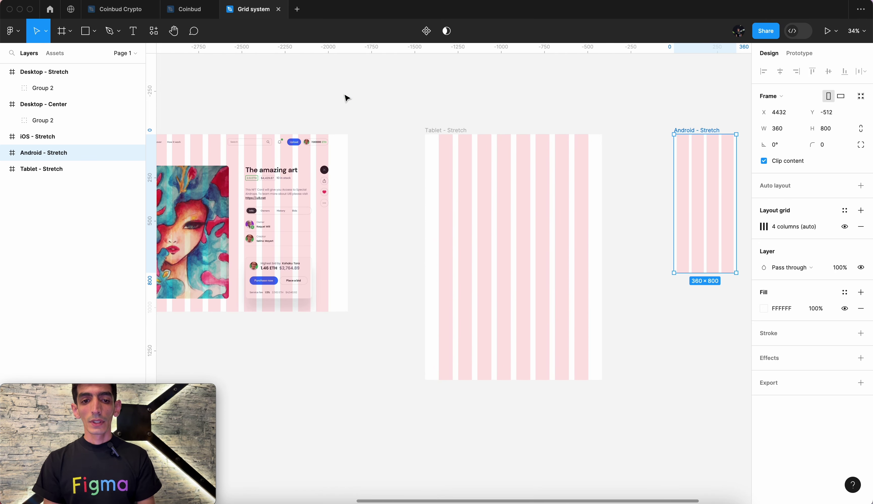
scroll(346, 99, right, 2)
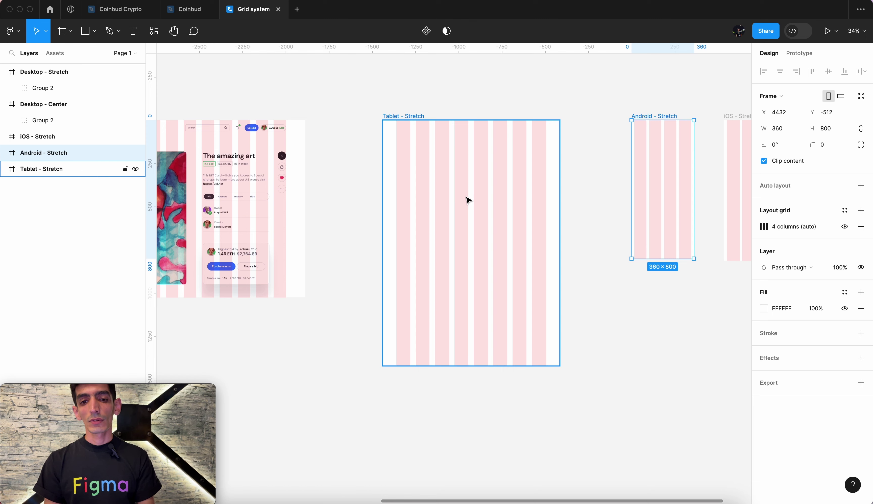
scroll(468, 199, right, 2)
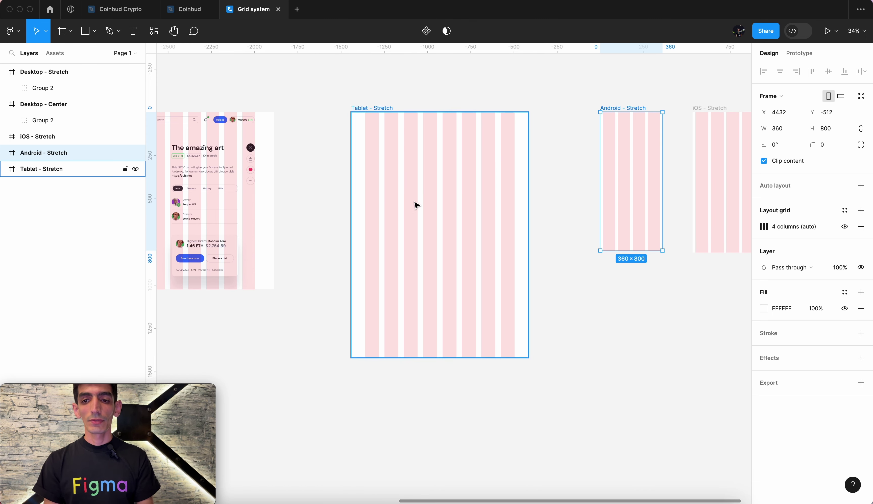
scroll(416, 202, right, 8)
scroll(423, 204, right, 3)
scroll(498, 144, up, 5)
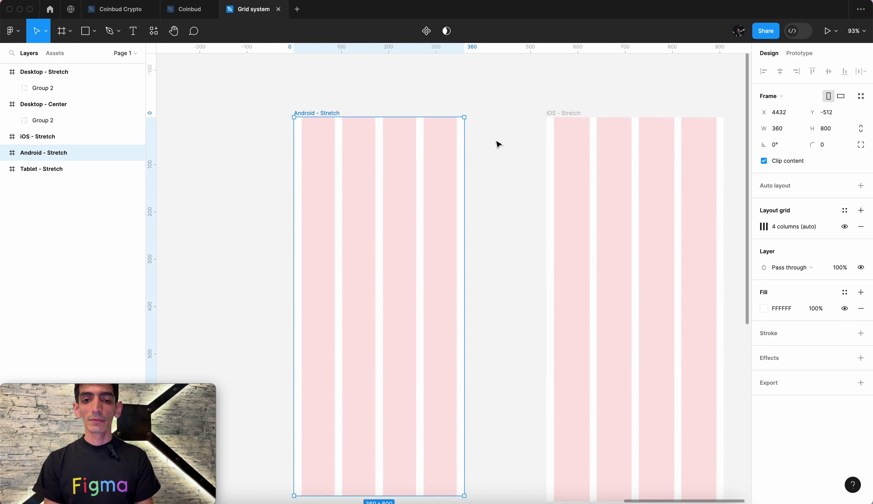
scroll(498, 144, down, 3)
scroll(498, 144, up, 2)
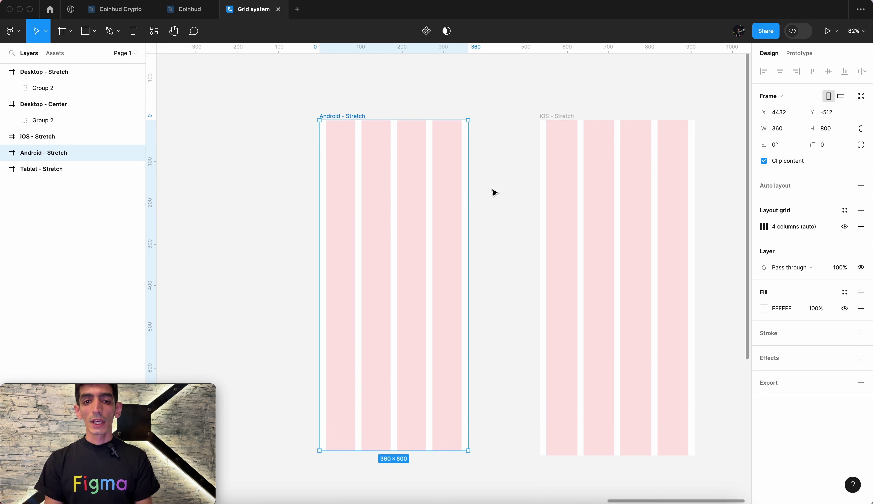
scroll(494, 192, down, 2)
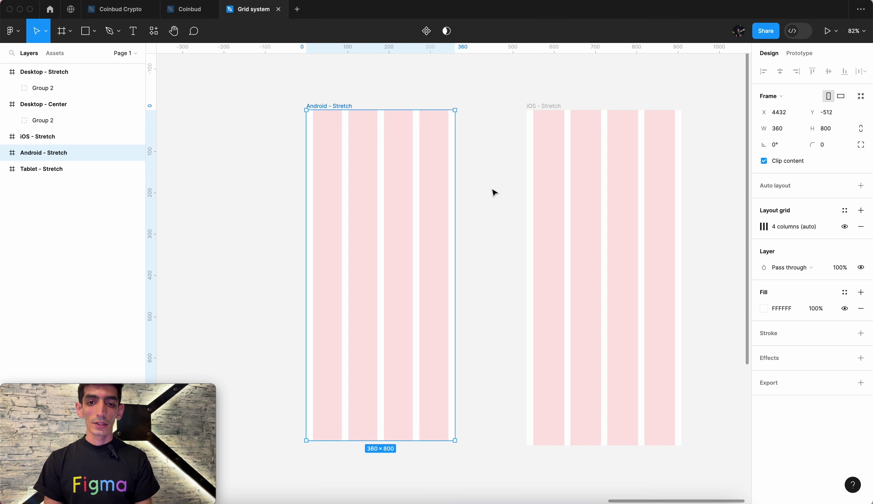
scroll(493, 191, right, 2)
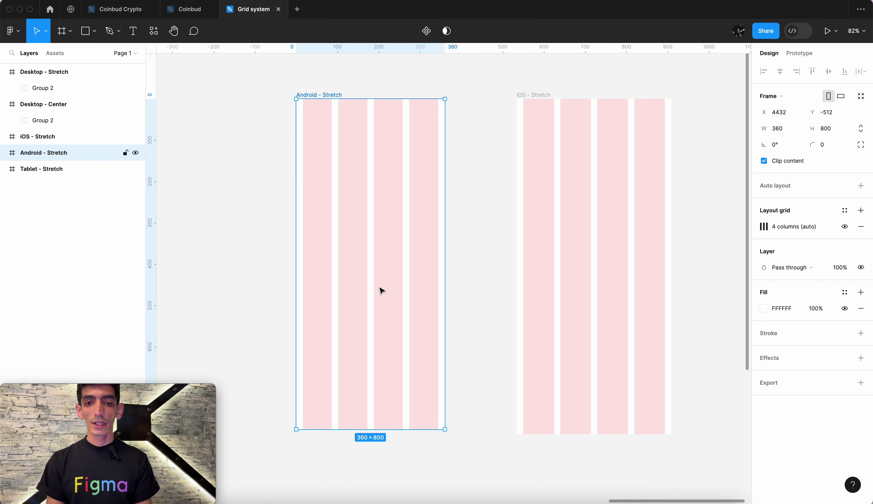
click(765, 229)
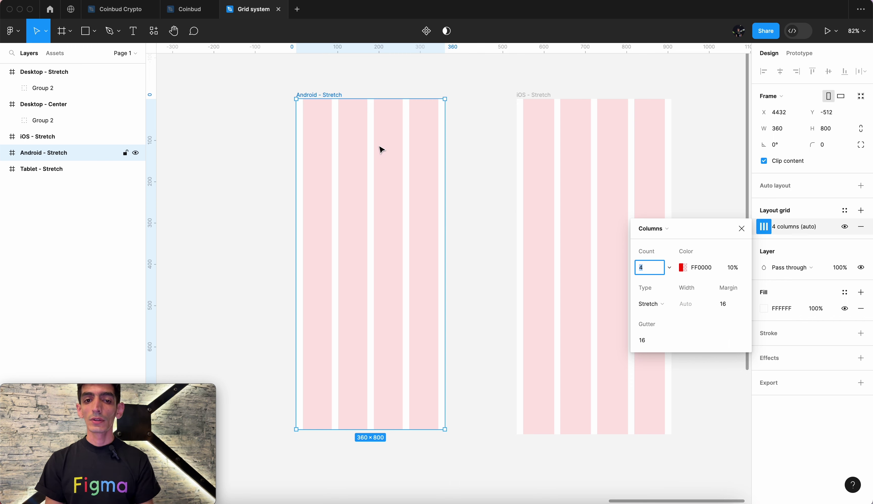
click(742, 229)
scroll(665, 234, right, 3)
scroll(665, 234, up, 1)
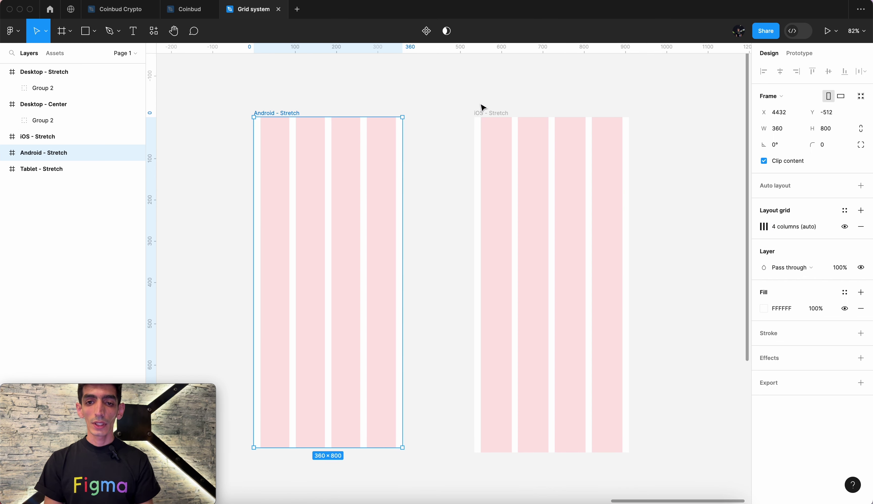
Compare iOS - Stretch with Android - Stretch, then open the iOS frame's 4-column grid settings
click(493, 114)
scroll(493, 116, right, 2)
scroll(493, 116, down, 1)
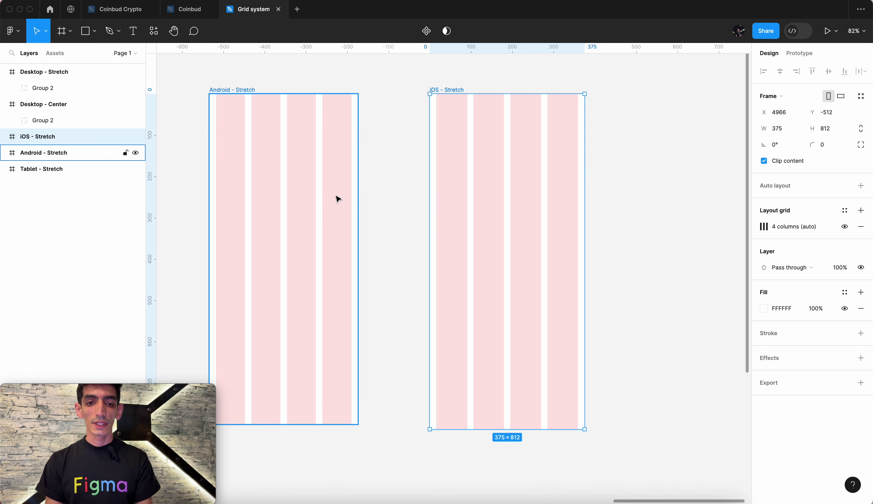
click(295, 173)
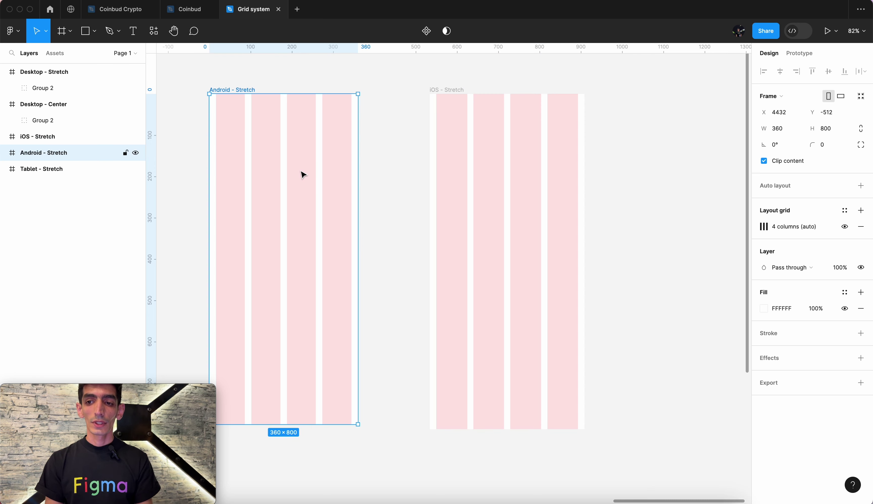
click(491, 164)
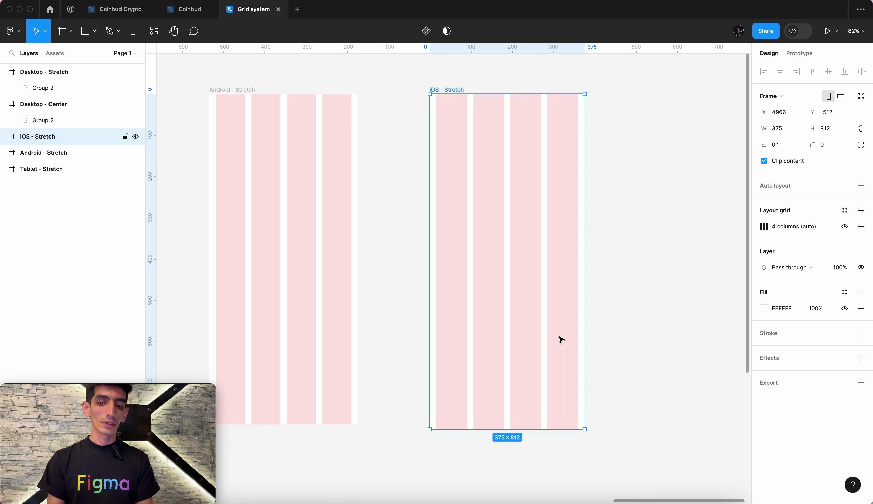
click(764, 226)
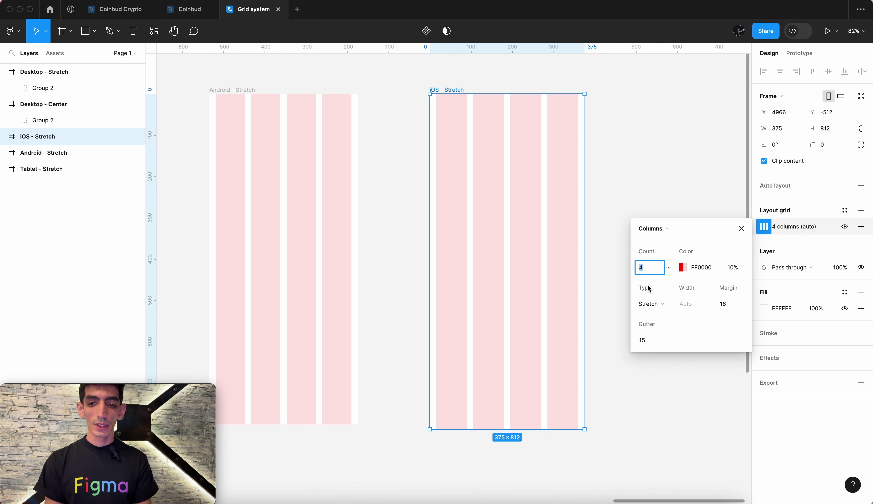
Check the iOS grid's 16 margin and 15 gutter, then close it and zoom out
click(739, 309)
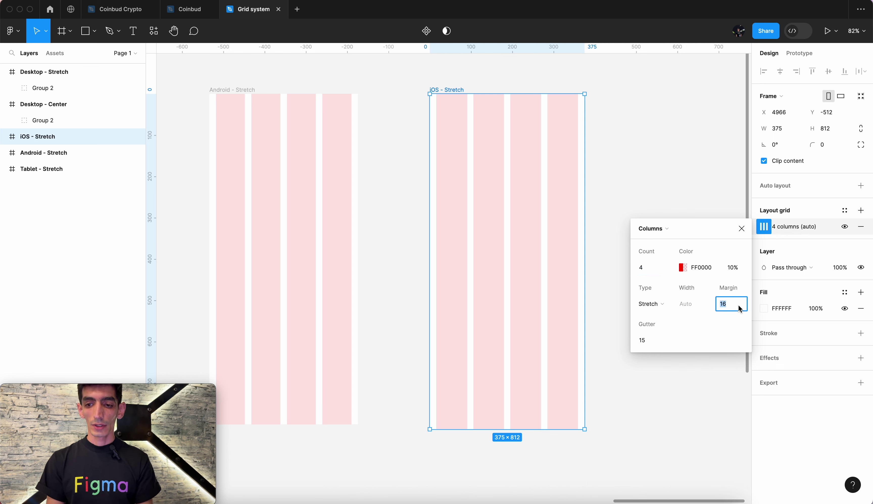
click(654, 343)
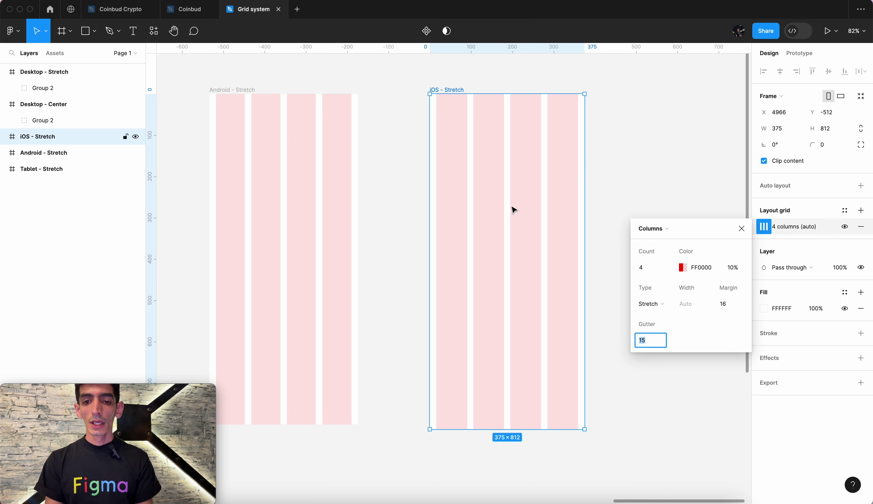
scroll(514, 210, up, 3)
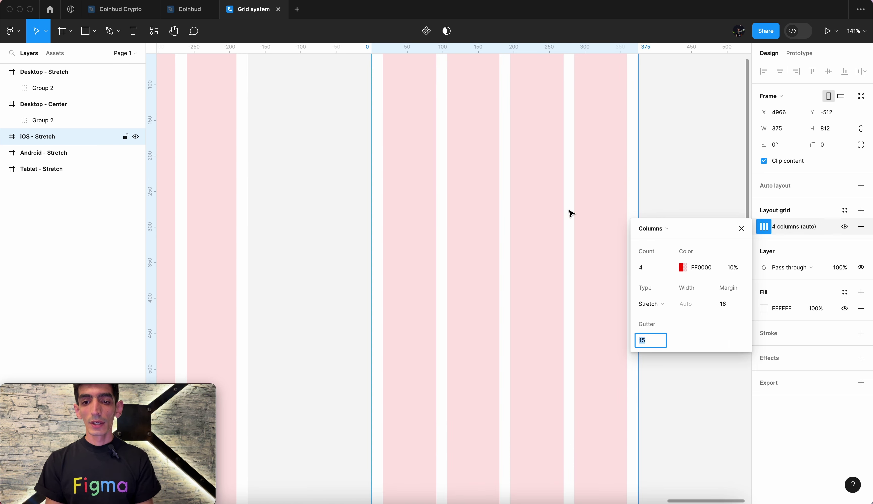
scroll(560, 218, down, 3)
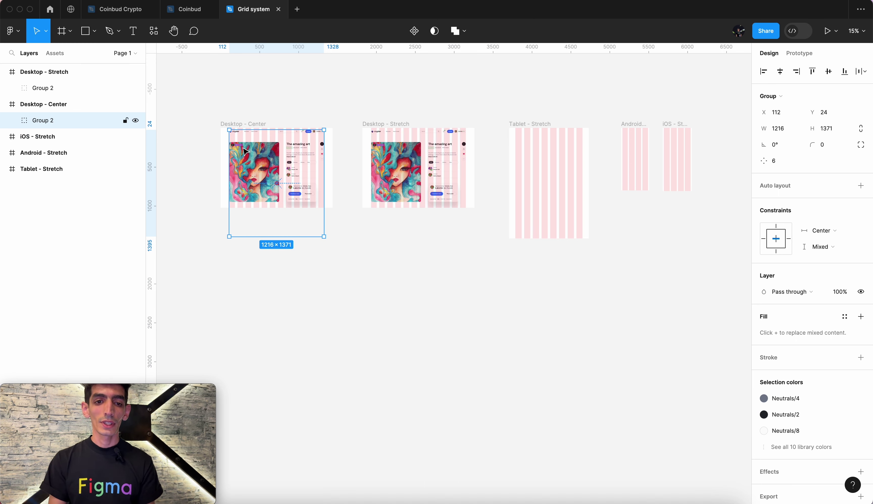
Drag Group 2 below Desktop - Center and zoom into the now-empty 12-column frame
scroll(252, 145, up, 5)
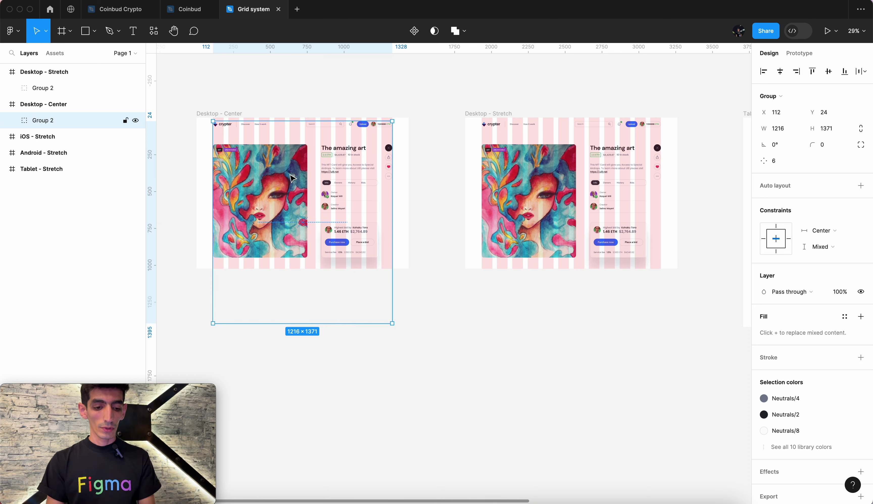
drag(292, 178, 292, 393)
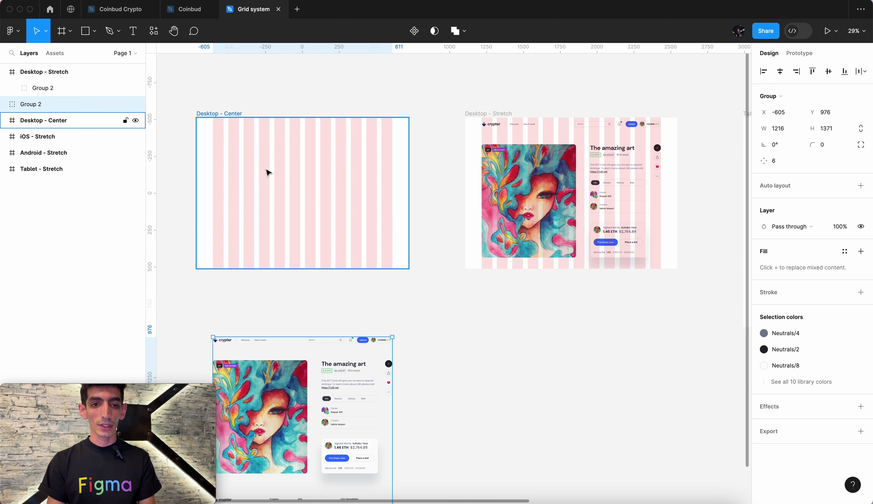
scroll(244, 150, up, 5)
scroll(243, 149, left, 2)
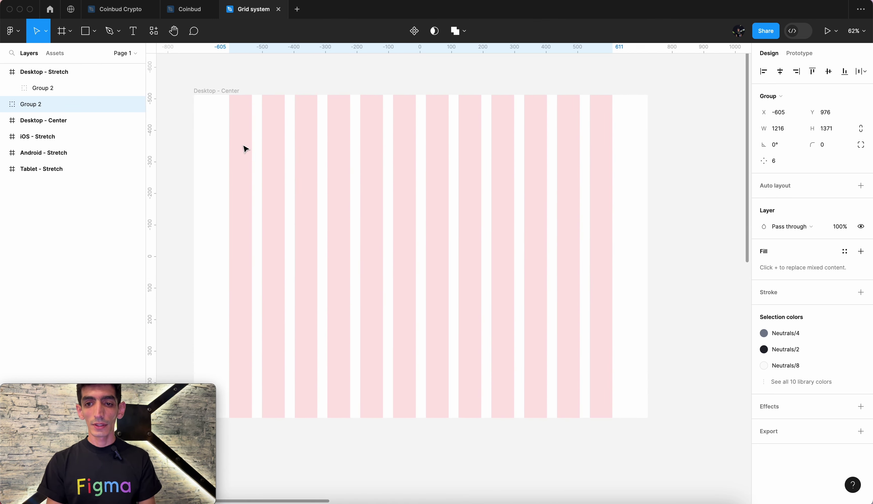
scroll(246, 149, up, 2)
scroll(246, 149, up, 2)
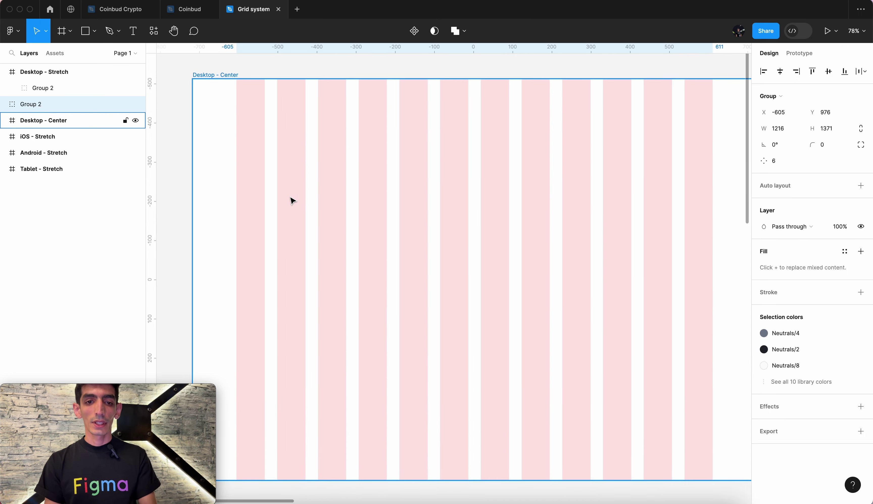
Draw a 1216 × 55 grey header bar at X 112, Y 35 across all twelve columns
key(r)
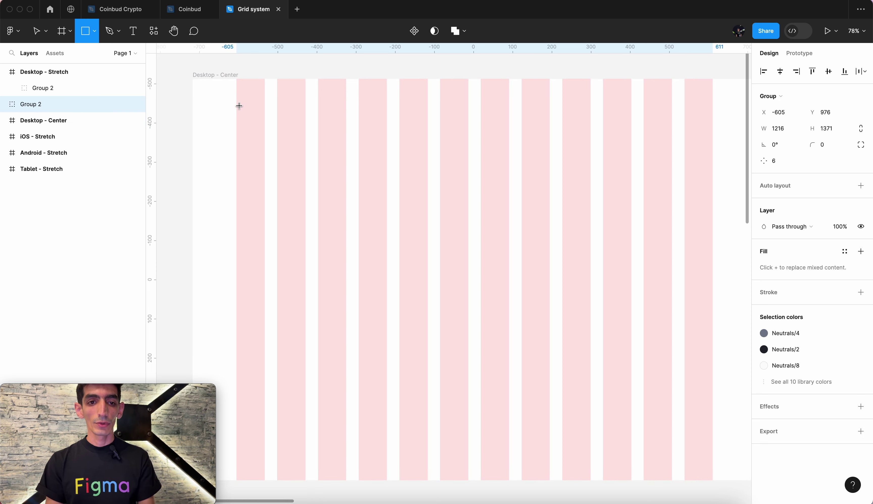
drag(237, 93, 713, 115)
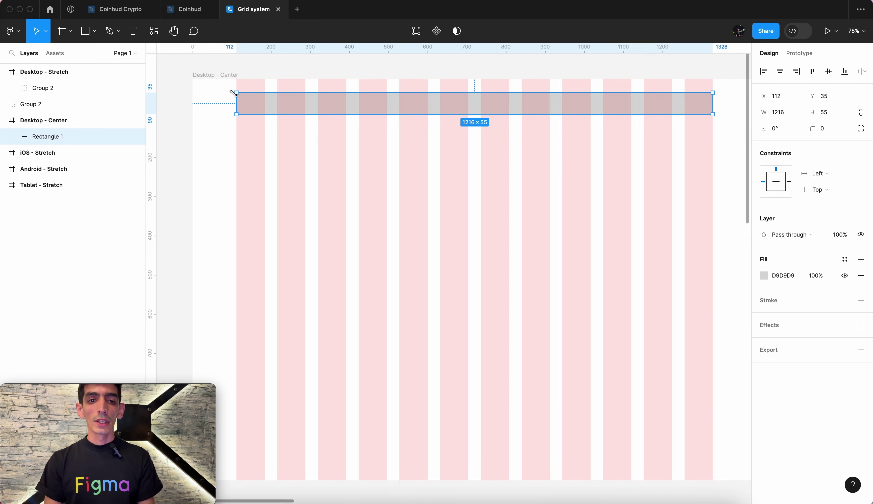
scroll(233, 92, up, 3)
scroll(234, 93, up, 5)
scroll(236, 95, up, 2)
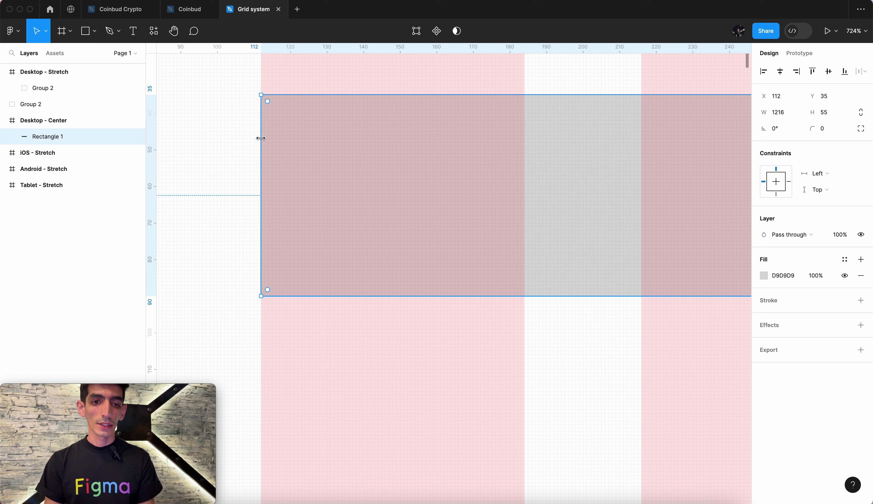
mouse_move(261, 138)
mouse_down()
mouse_move(245, 142)
mouse_move(286, 149)
mouse_move(260, 151)
mouse_up()
scroll(261, 151, down, 5)
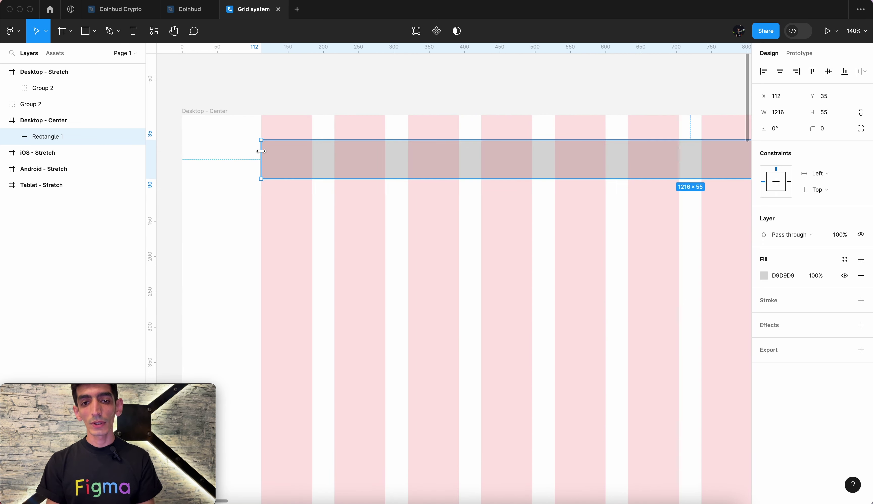
scroll(261, 151, down, 3)
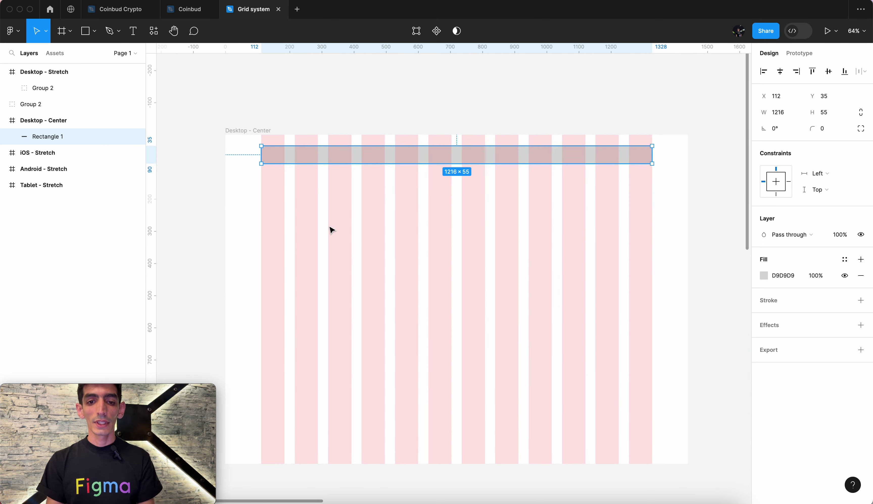
scroll(330, 228, up, 3)
scroll(329, 228, down, 2)
scroll(331, 230, up, 1)
scroll(331, 229, down, 1)
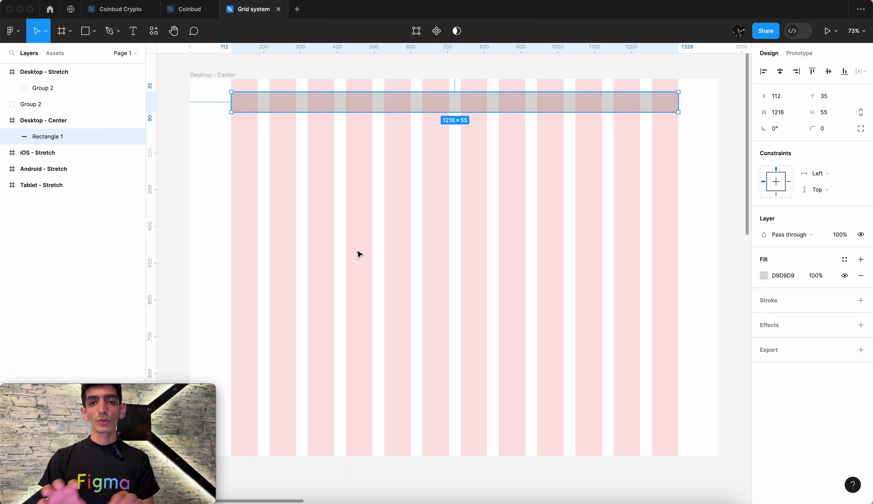
click(303, 207)
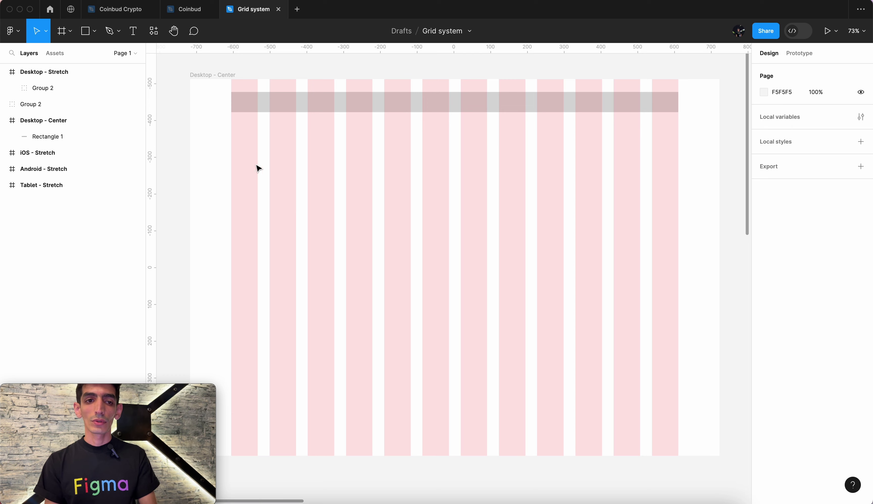
Draw a 280 × 218 block over the first three columns and duplicate it one gutter right
click(86, 33)
scroll(249, 175, up, 5)
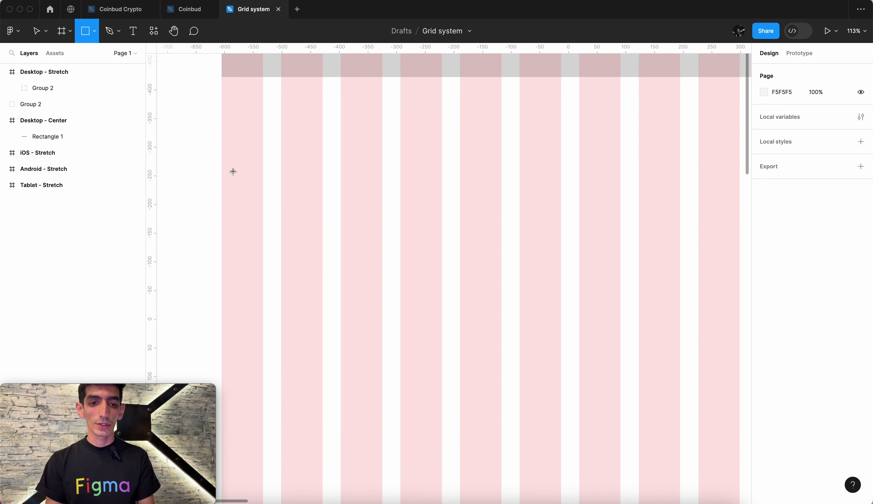
drag(222, 168, 384, 295)
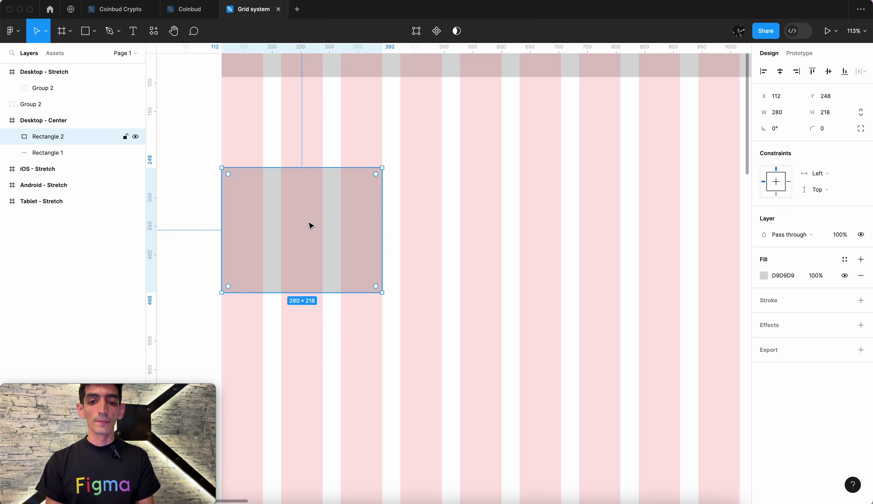
drag(311, 225, 475, 220)
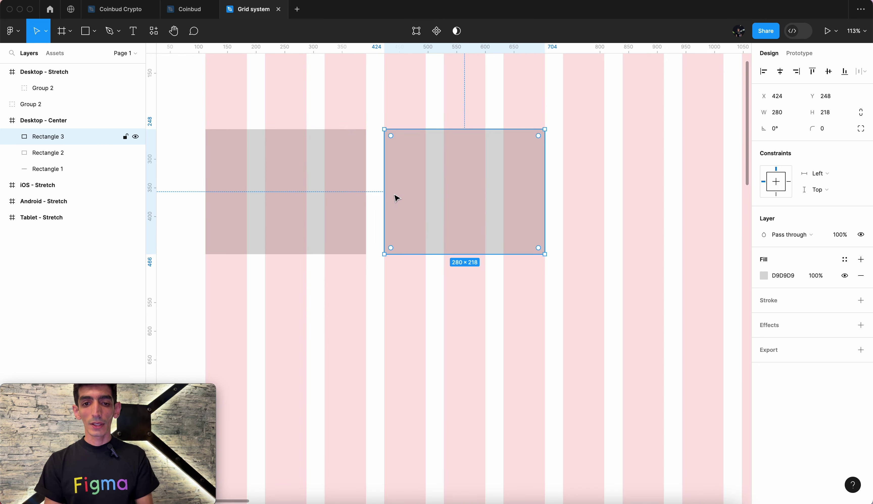
scroll(397, 190, up, 5)
scroll(396, 189, up, 3)
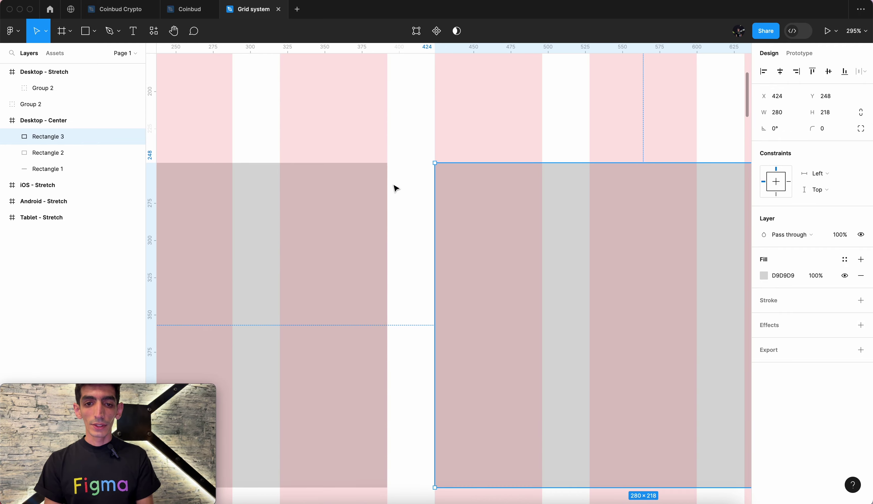
scroll(395, 187, up, 5)
Test the first block's right-edge snap at 392, keeping its width at 280
click(360, 184)
scroll(361, 182, down, 3)
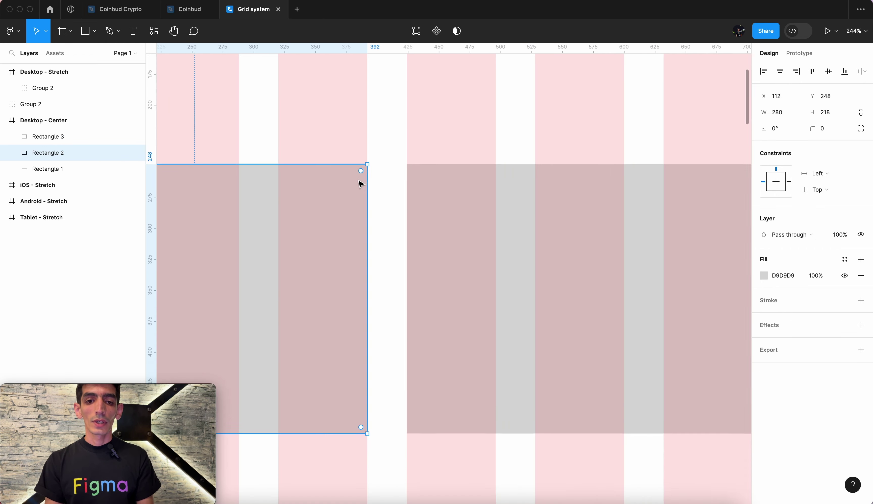
scroll(360, 180, down, 3)
scroll(360, 181, left, 2)
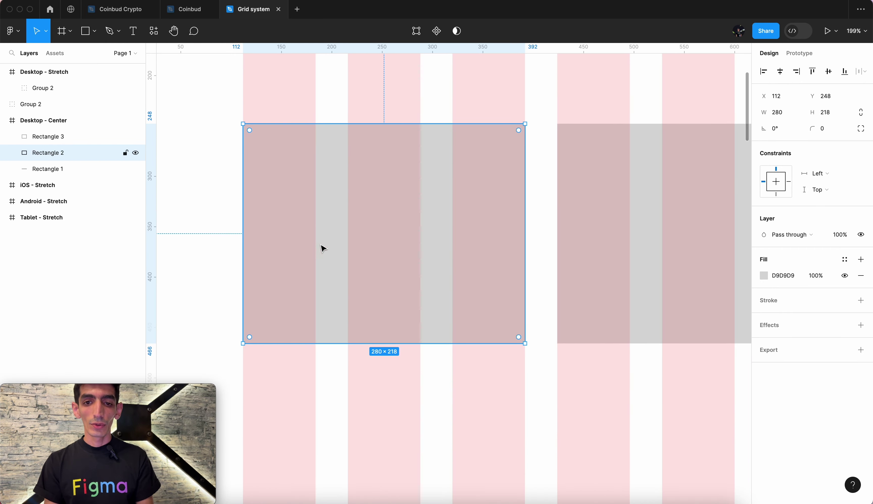
scroll(553, 182, up, 4)
scroll(553, 182, up, 3)
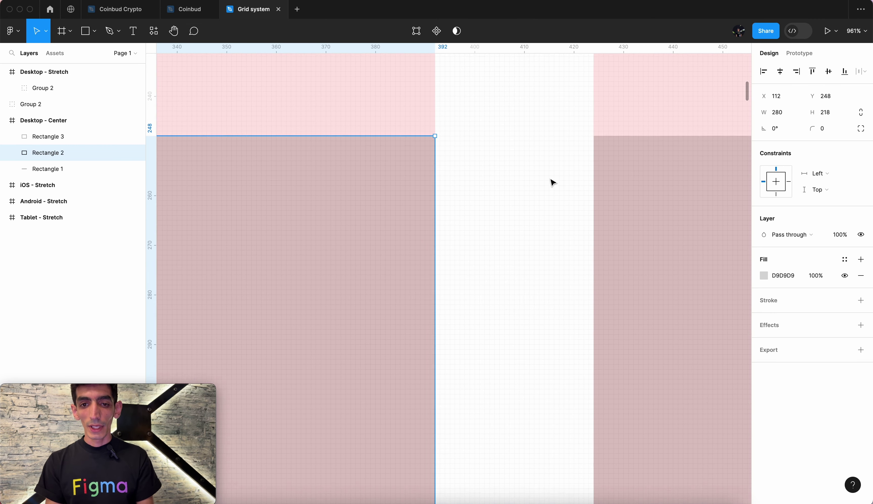
scroll(553, 182, up, 2)
scroll(552, 182, up, 1)
scroll(553, 183, left, 1)
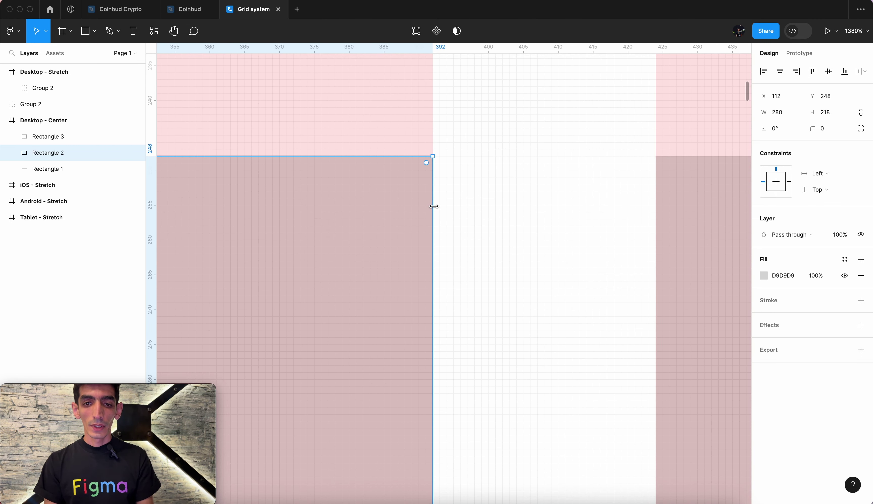
mouse_move(434, 206)
mouse_down()
mouse_move(527, 216)
mouse_move(379, 228)
mouse_move(430, 227)
mouse_up()
scroll(431, 226, down, 2)
scroll(432, 227, down, 2)
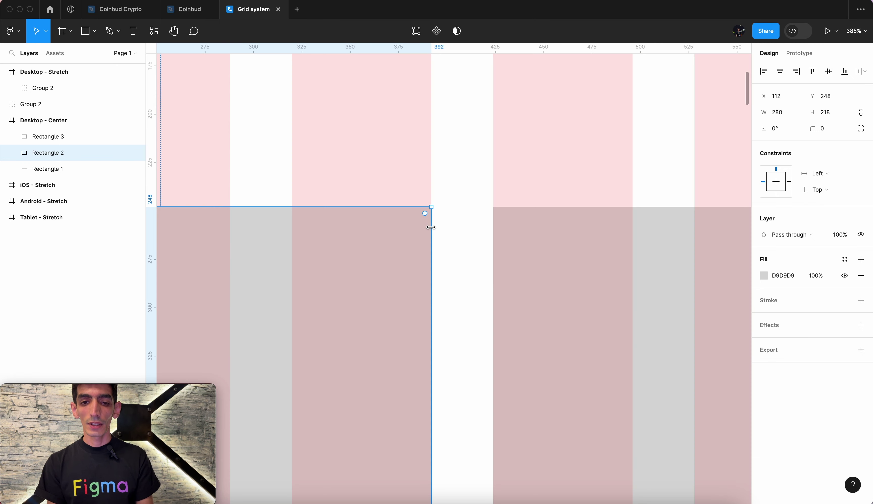
scroll(433, 231, down, 1)
scroll(434, 231, left, 3)
scroll(434, 231, down, 2)
scroll(434, 232, down, 1)
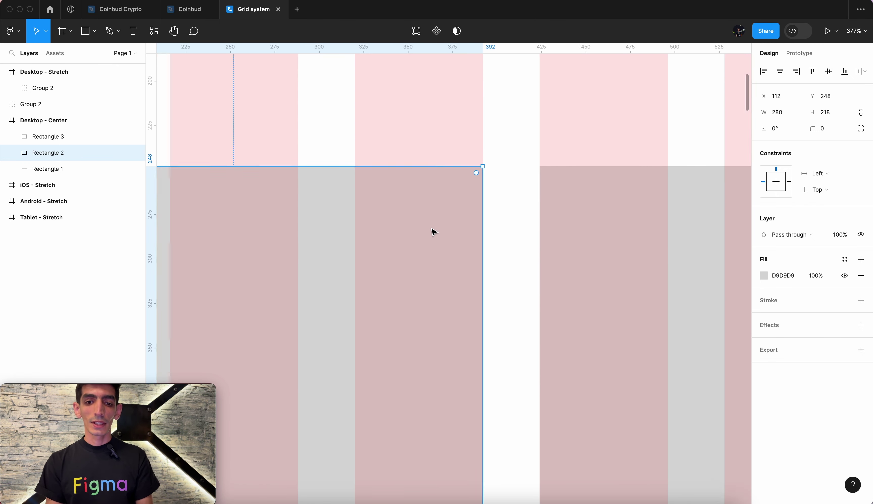
scroll(434, 231, down, 2)
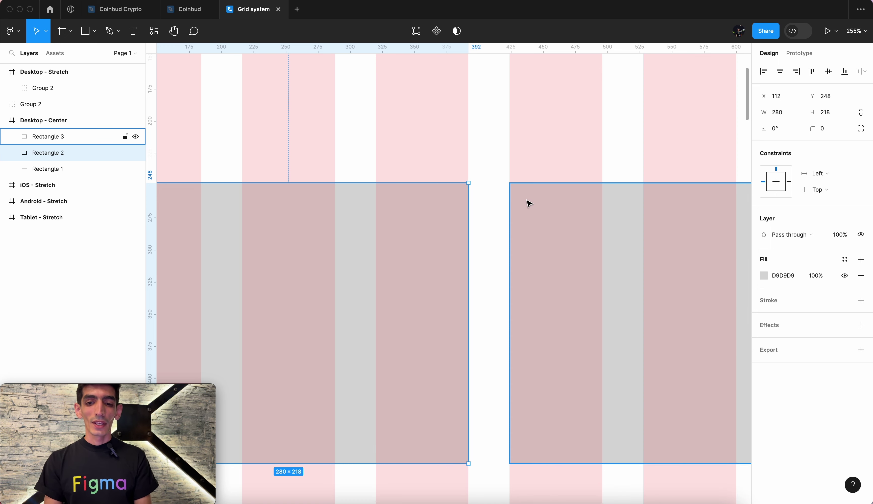
scroll(497, 222, up, 2)
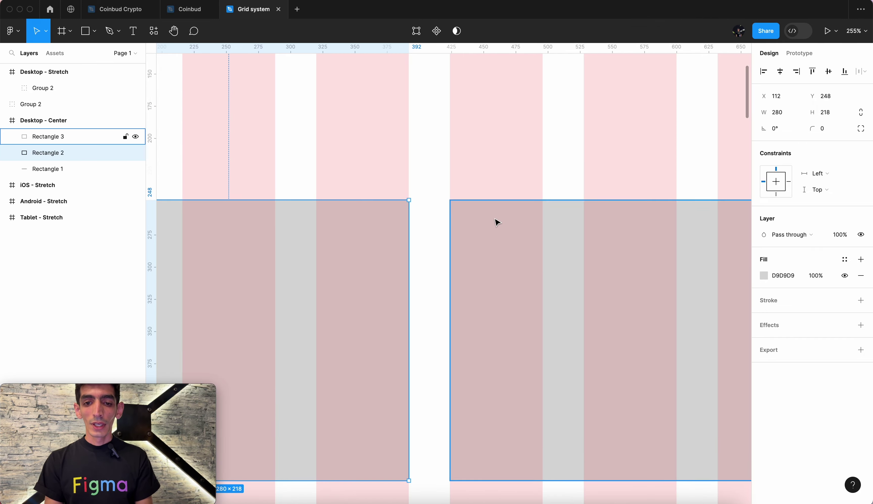
scroll(498, 222, up, 2)
Line up the second 280 × 218 block at X 424
click(478, 222)
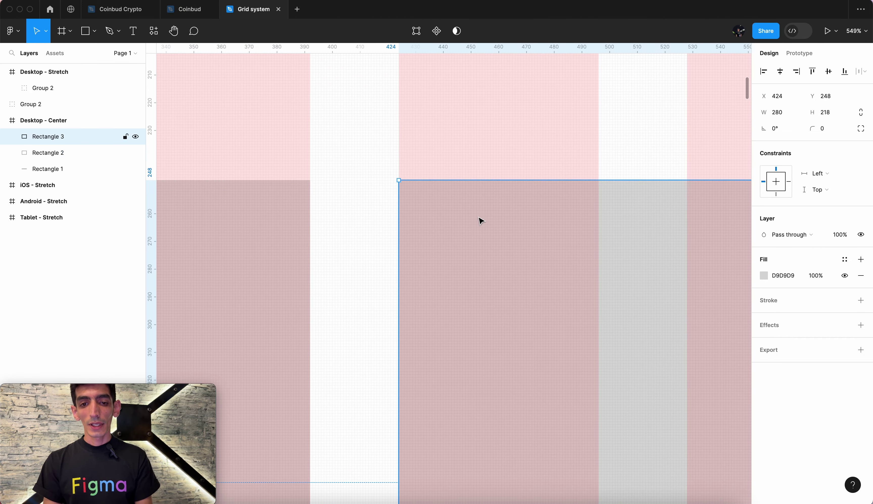
scroll(366, 207, down, 2)
scroll(366, 208, up, 2)
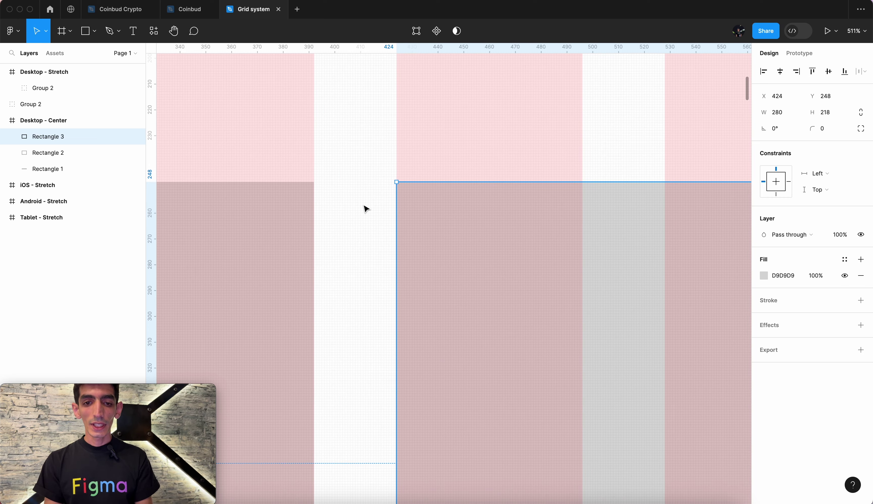
mouse_move(486, 240)
drag(486, 241, 452, 243)
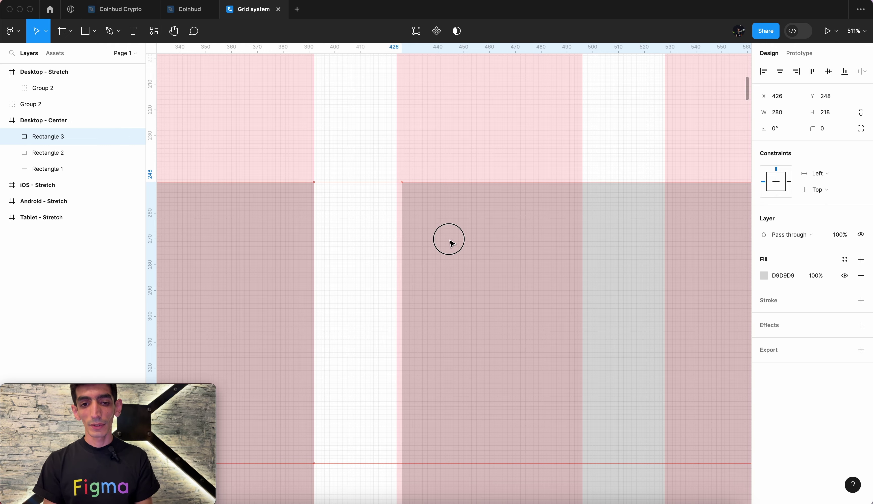
scroll(409, 199, up, 5)
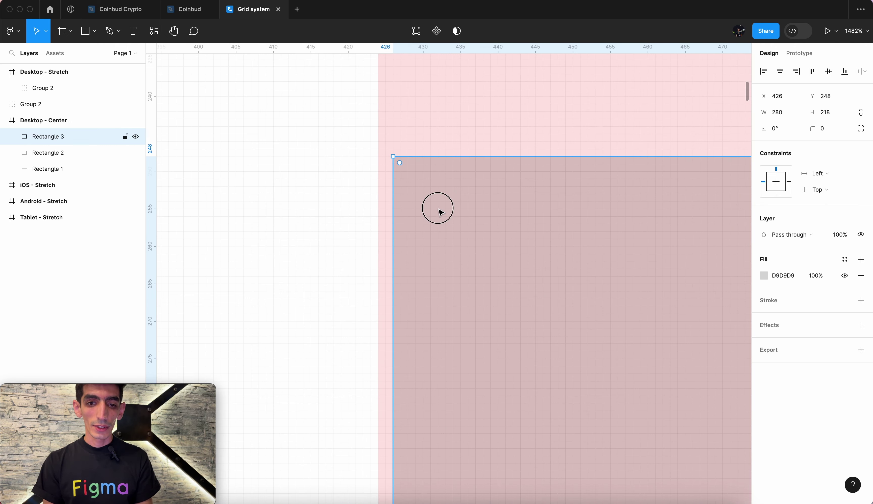
drag(439, 209, 425, 214)
scroll(425, 214, down, 5)
scroll(426, 214, down, 5)
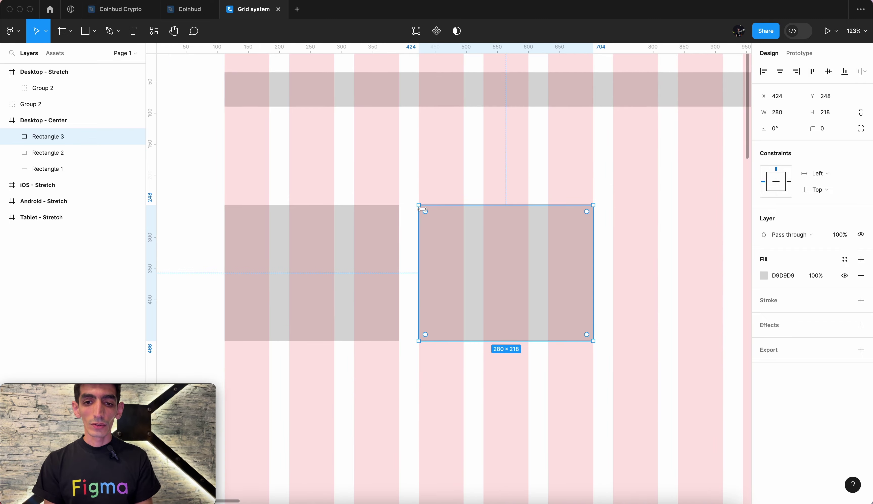
scroll(425, 213, right, 3)
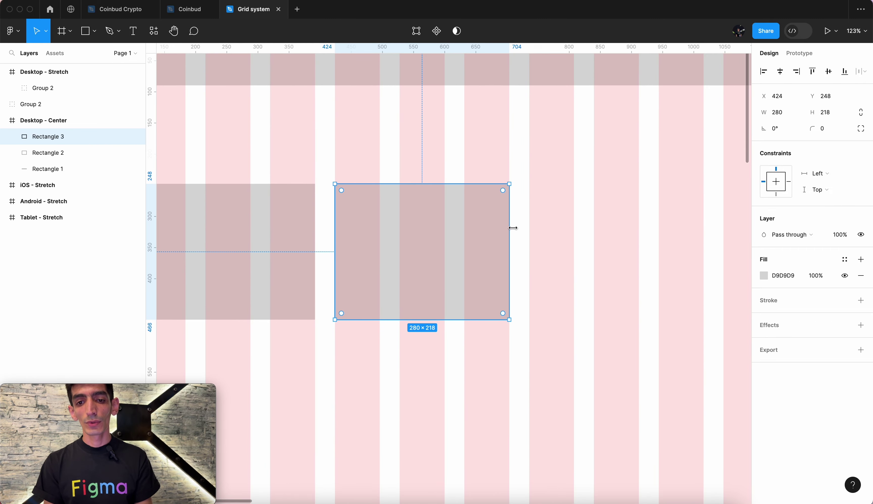
scroll(517, 234, up, 3)
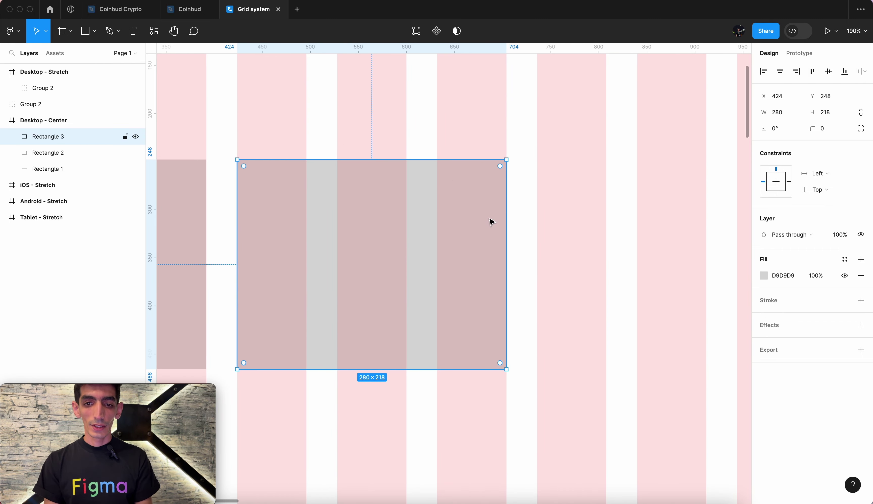
scroll(503, 200, down, 2)
scroll(502, 201, down, 3)
scroll(503, 200, right, 2)
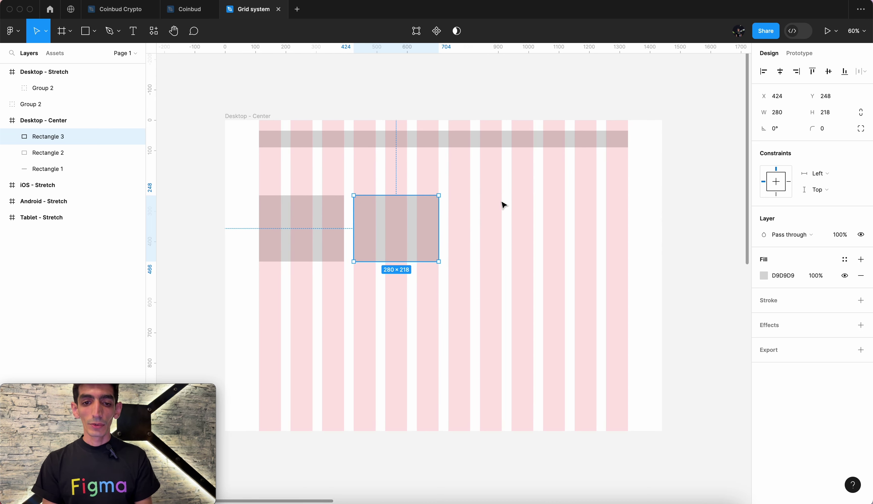
Duplicate the blocks into a row of four and copy that row down to Y 560
click(279, 285)
scroll(280, 285, left, 3)
scroll(277, 285, right, 1)
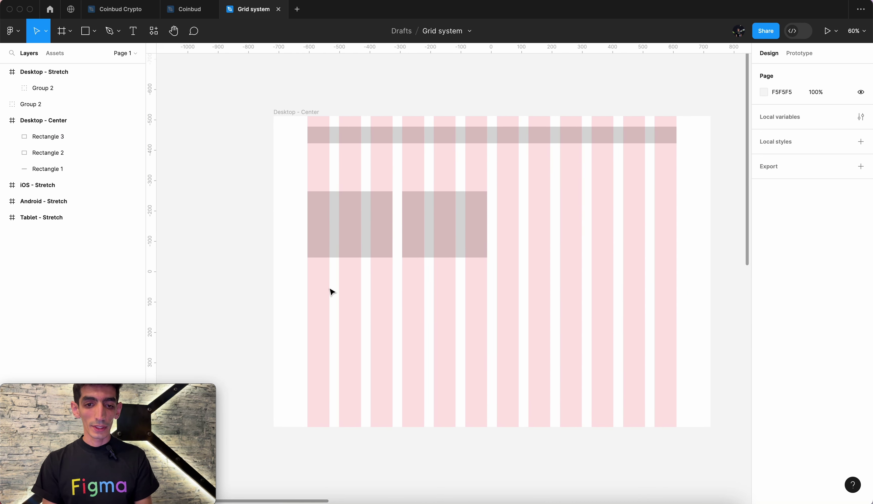
drag(329, 288, 468, 208)
click(551, 314)
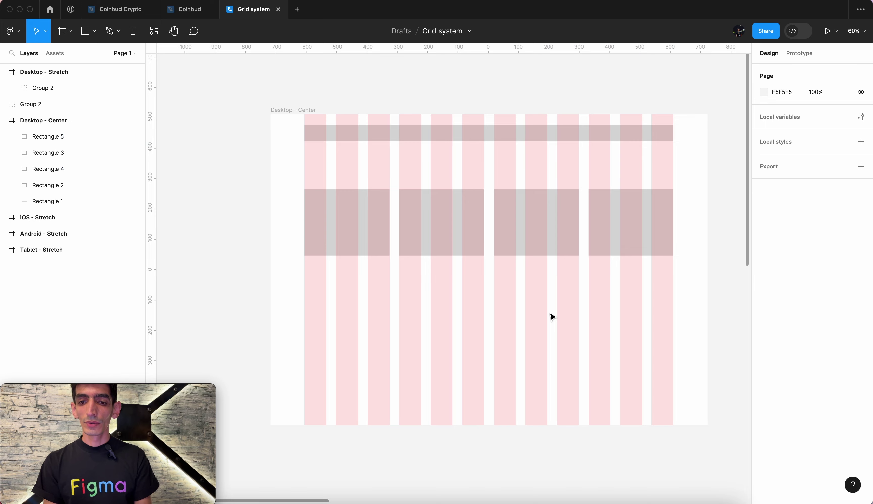
scroll(552, 314, up, 1)
drag(279, 274, 651, 207)
drag(451, 194, 450, 304)
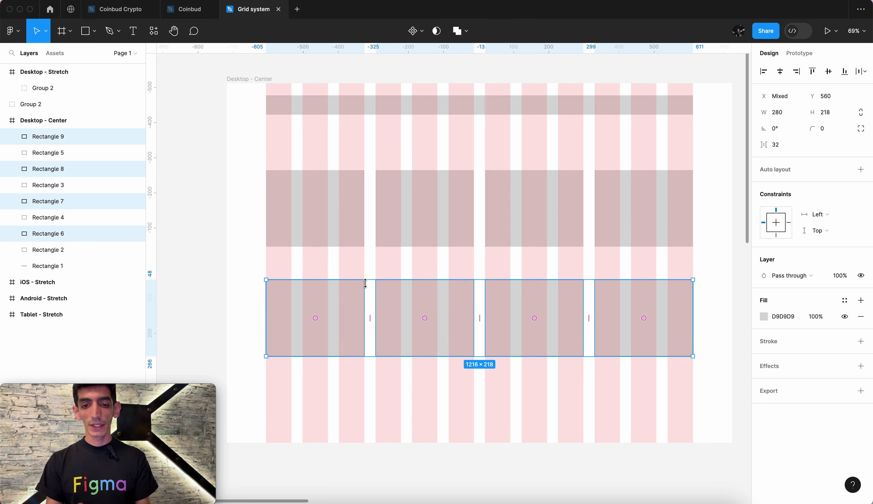
Select every block below the header bar and delete them
click(257, 234)
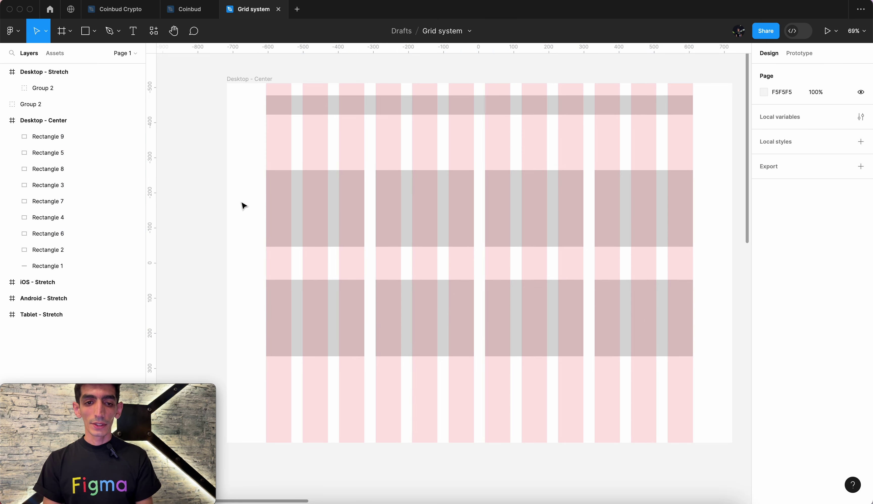
drag(237, 174, 641, 361)
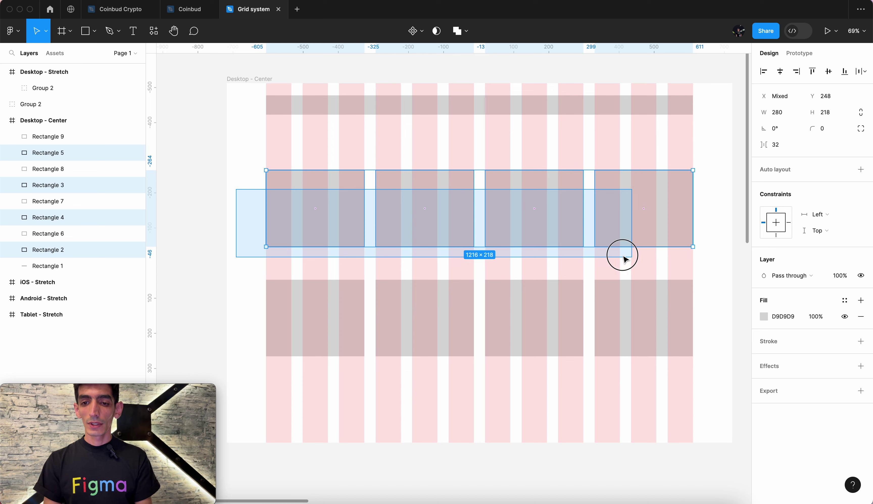
key(Delete)
scroll(498, 288, up, 2)
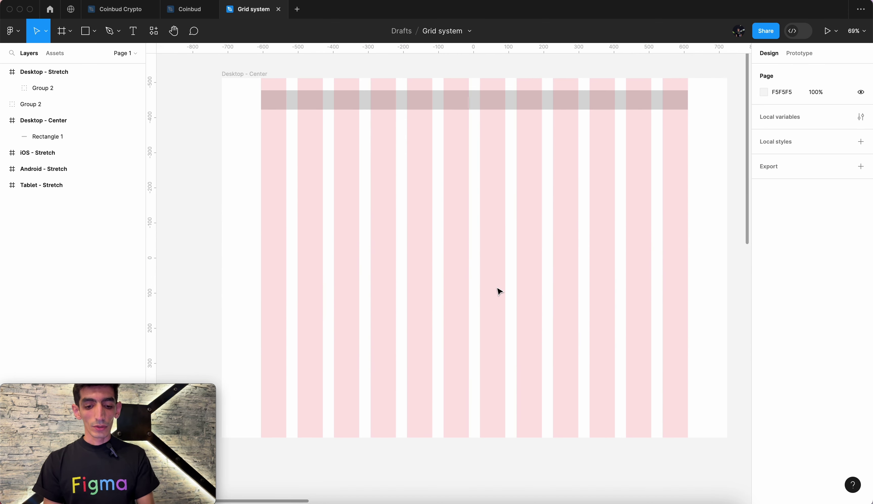
Draw a 592 × 144 six-column block, try a copy at X 736, then delete the copy
key(r)
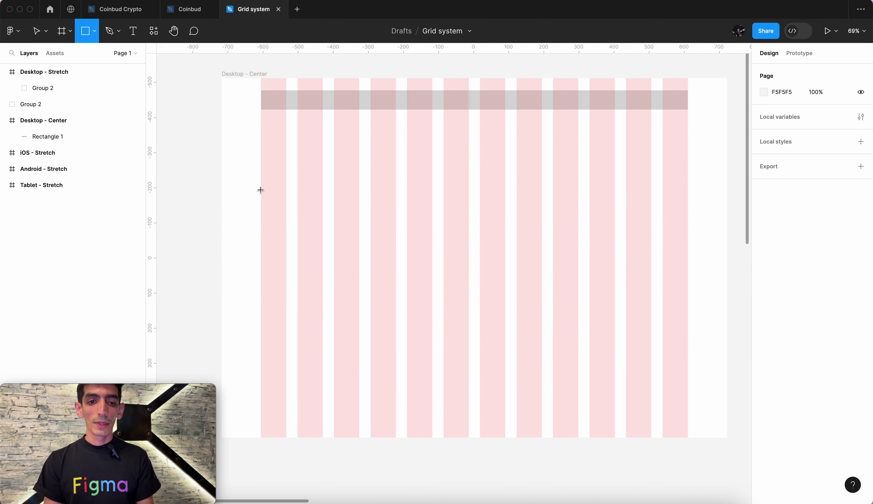
drag(261, 189, 469, 240)
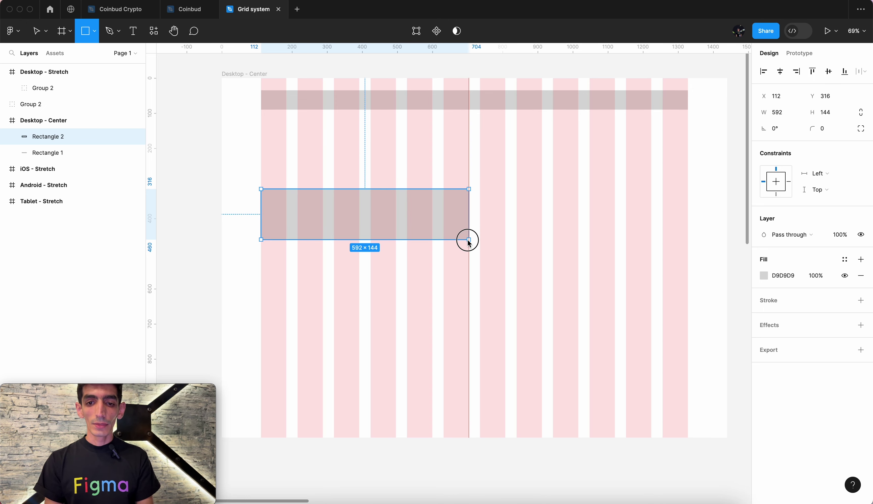
drag(338, 216, 554, 216)
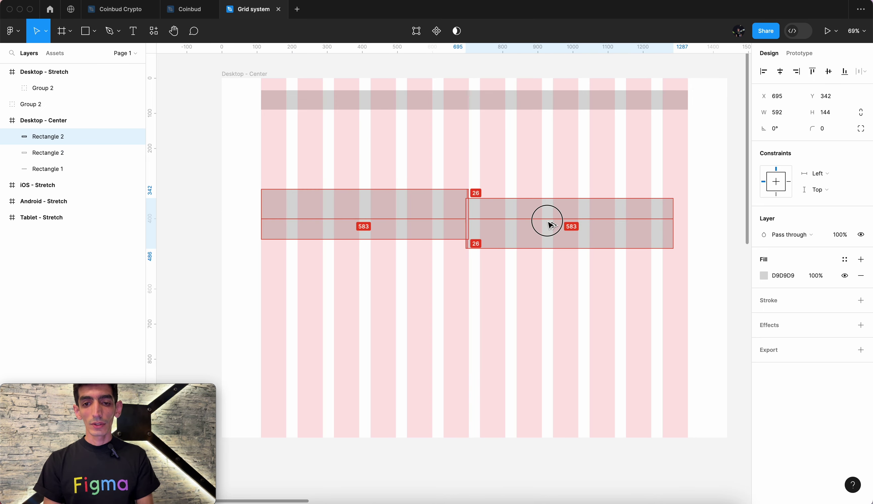
click(430, 283)
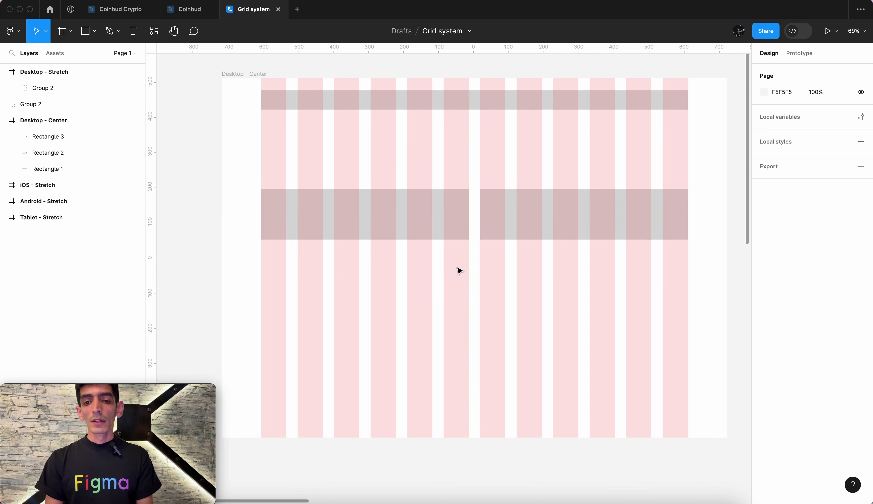
click(571, 215)
key(Delete)
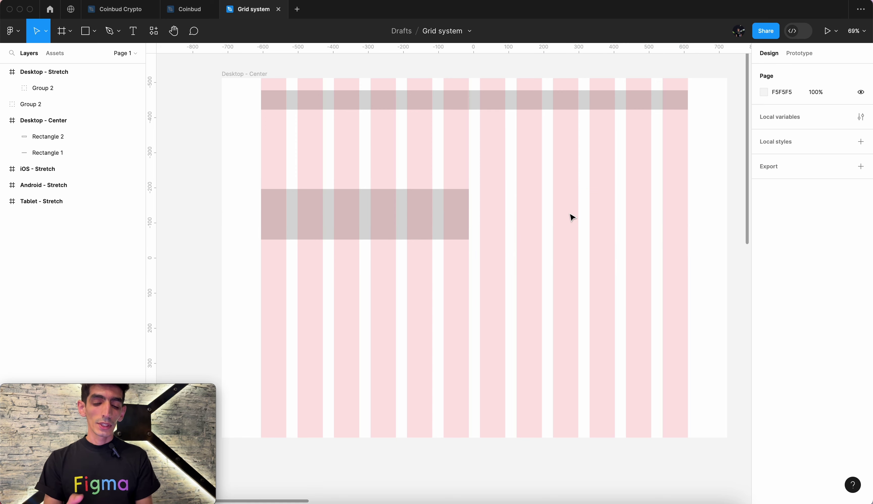
Widen the block to 800 and draw a 384-wide 4-column block beside it at X 944
click(361, 218)
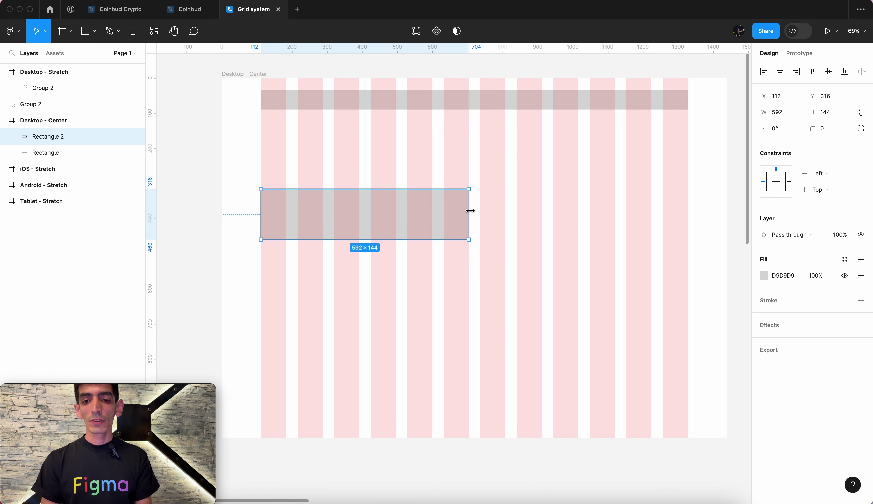
drag(470, 211, 545, 215)
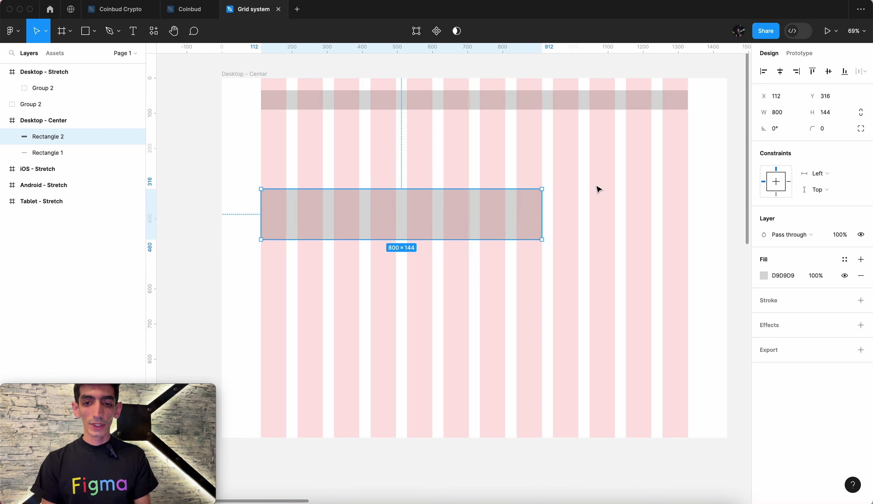
drag(394, 209, 468, 273)
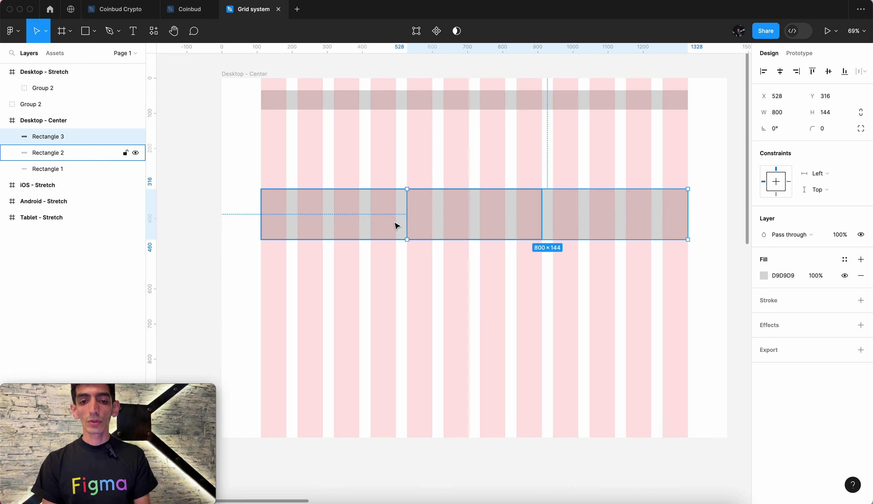
click(467, 273)
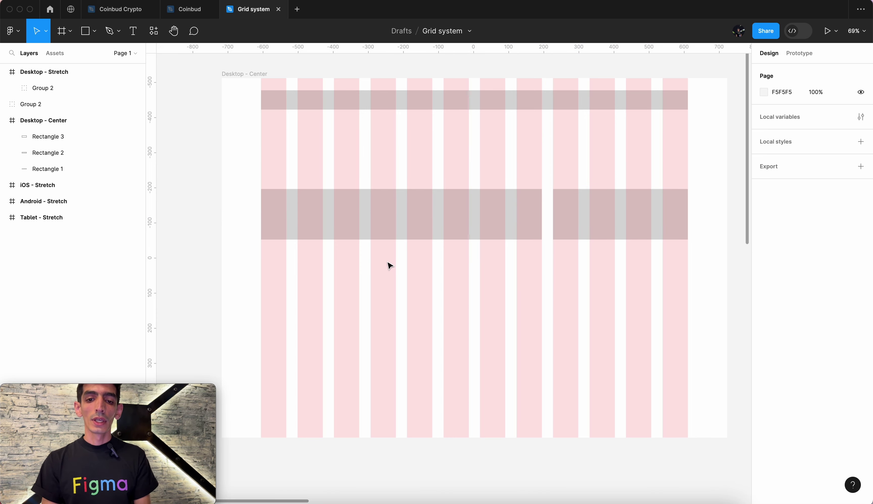
drag(354, 271, 614, 201)
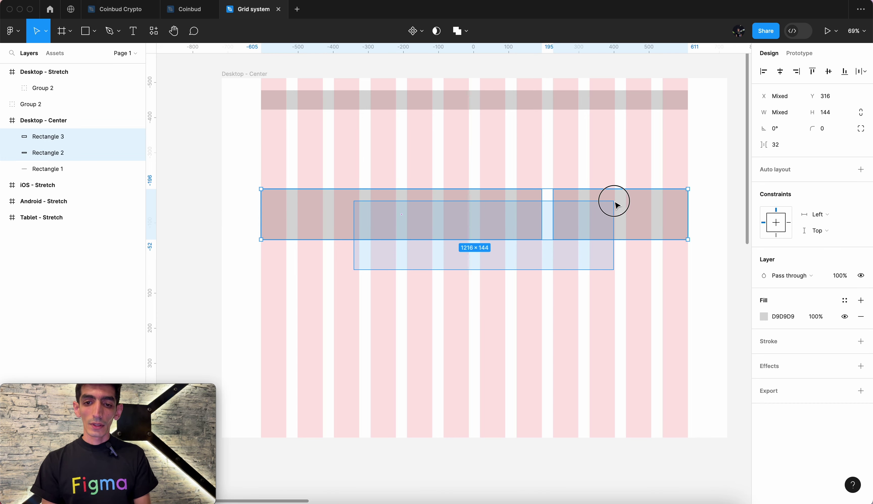
Duplicate both blocks down as a third row, resized to nine and three columns
drag(519, 216, 516, 276)
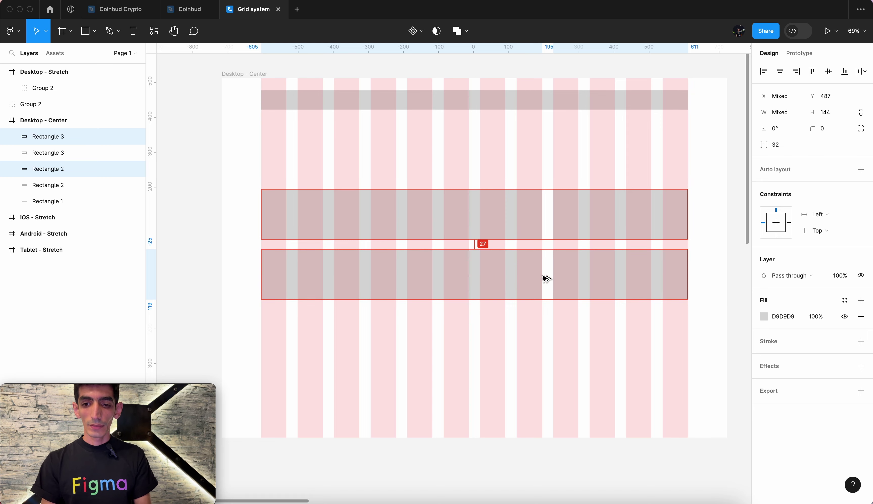
click(592, 323)
click(579, 292)
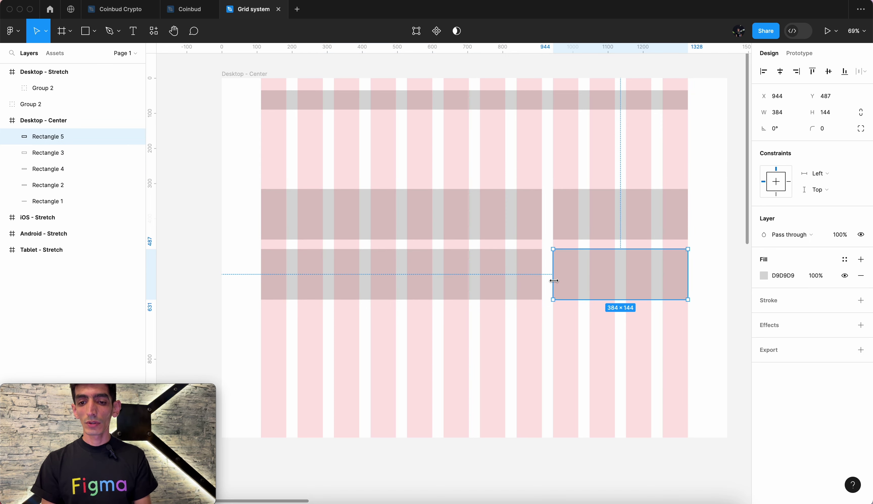
drag(553, 280, 626, 279)
click(538, 284)
drag(540, 279, 615, 279)
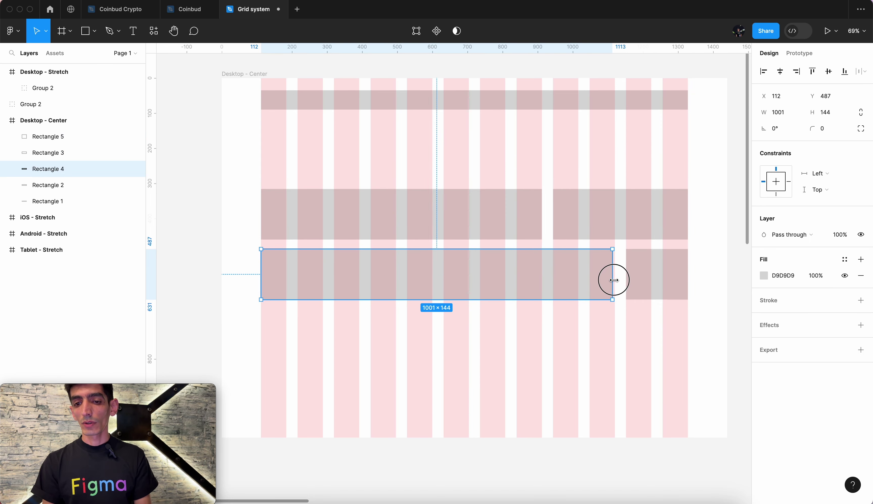
click(495, 329)
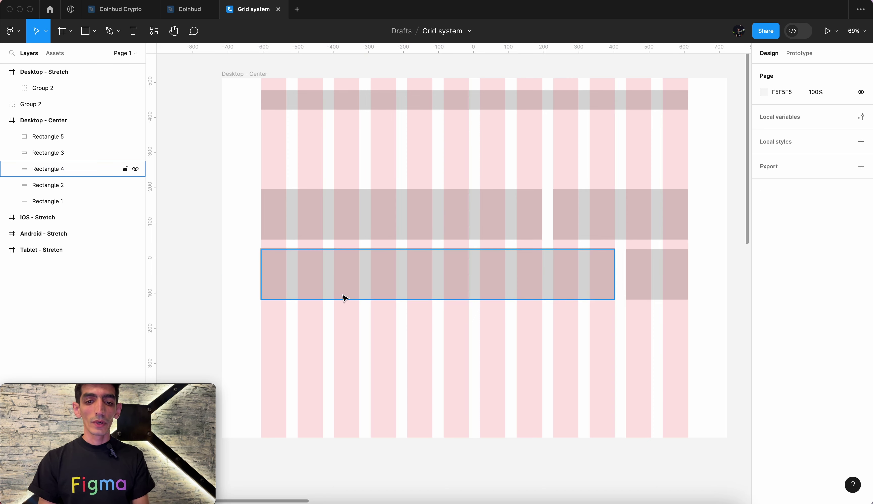
Copy a block into a new row, shrink it to 72 × 78, and repeat it across all twelve columns
drag(332, 280, 329, 348)
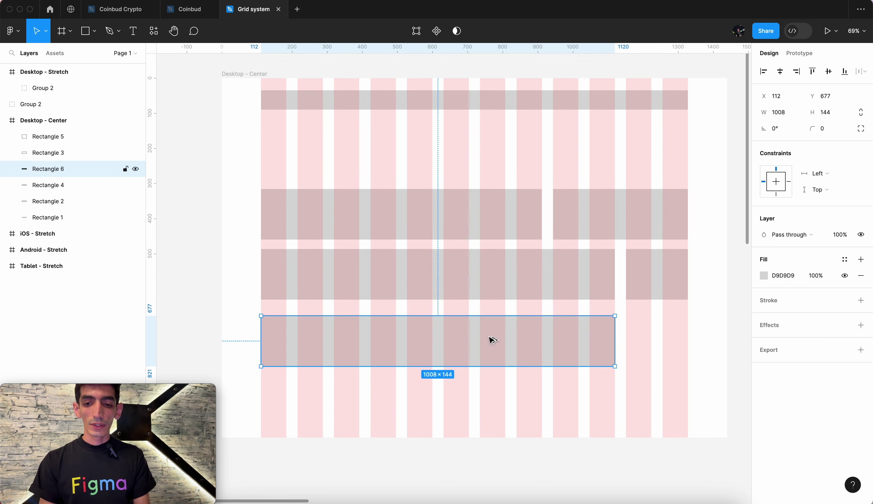
mouse_move(615, 367)
mouse_down()
mouse_move(287, 344)
mouse_move(314, 338)
mouse_up()
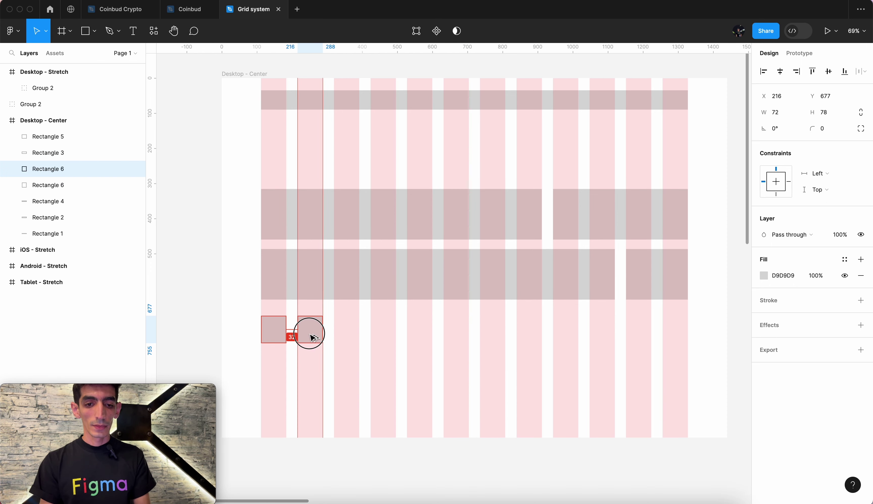
key(super+d)
key(super+d)
key(super+d)
key(super+d)
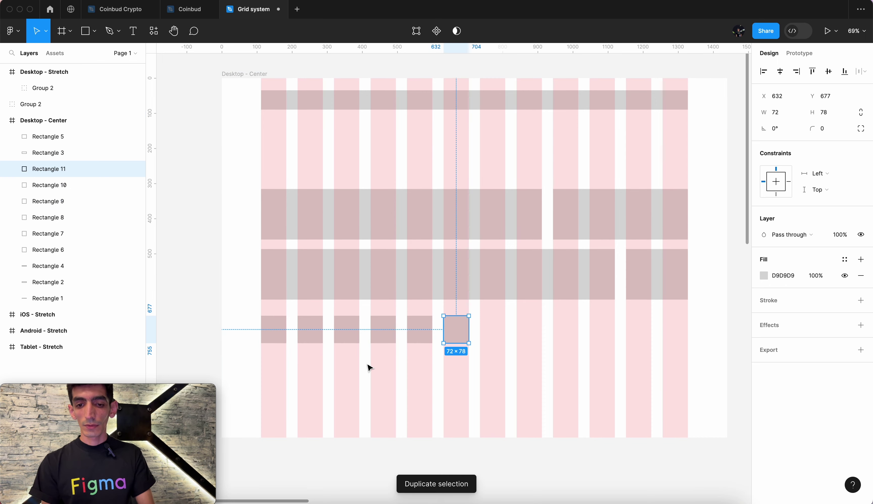
key(super+d)
key(super+d)
key(super+d)
key(super+d)
key(super+d)
key(super+d)
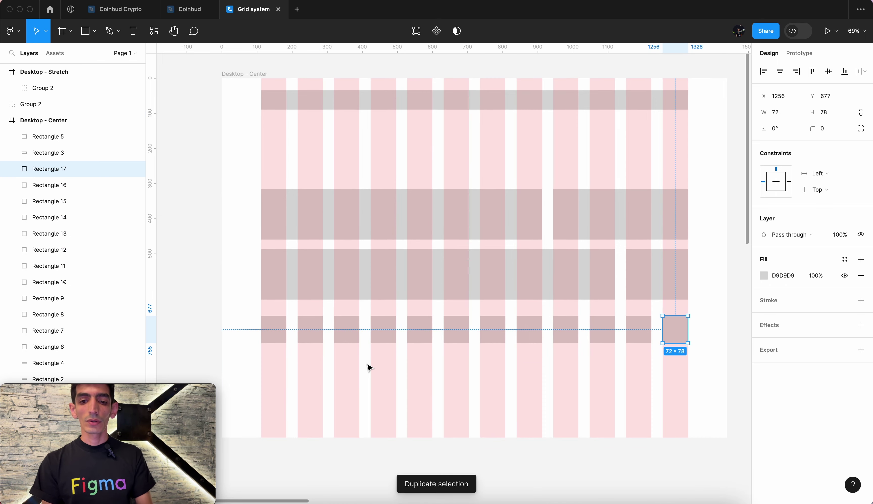
click(269, 367)
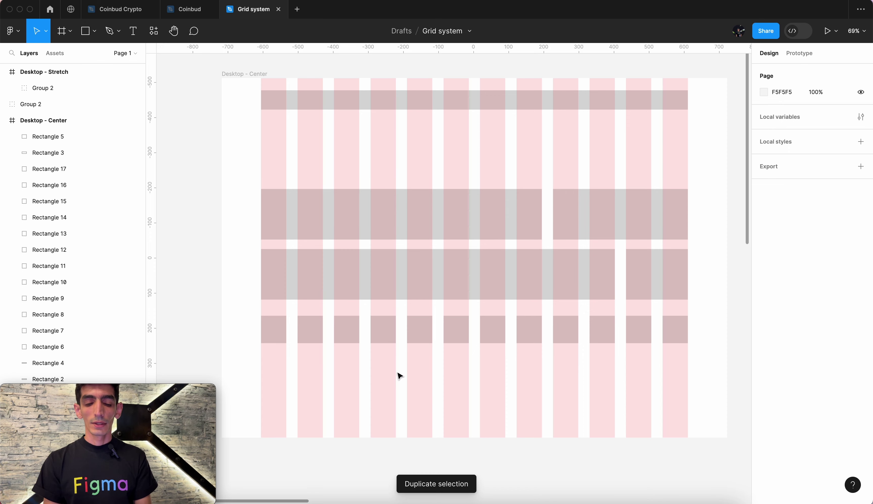
Delete the 4-column block, then select and narrow the remaining wide block
click(581, 223)
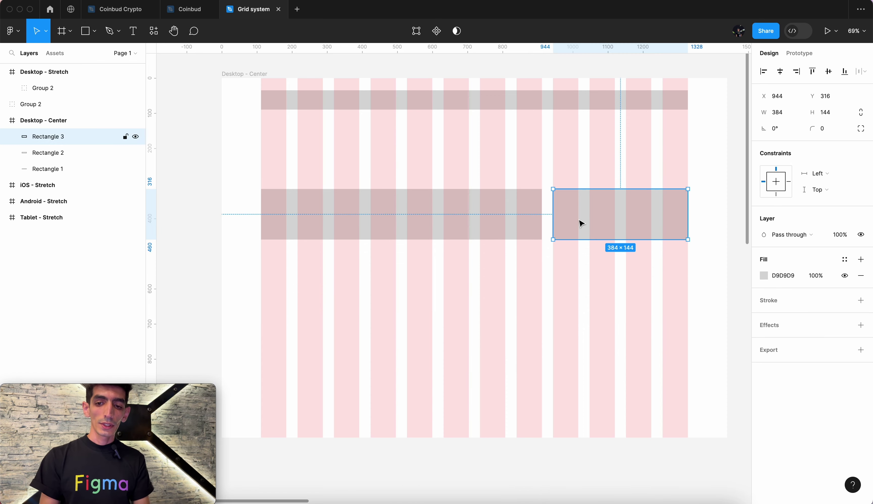
key(Delete)
click(465, 221)
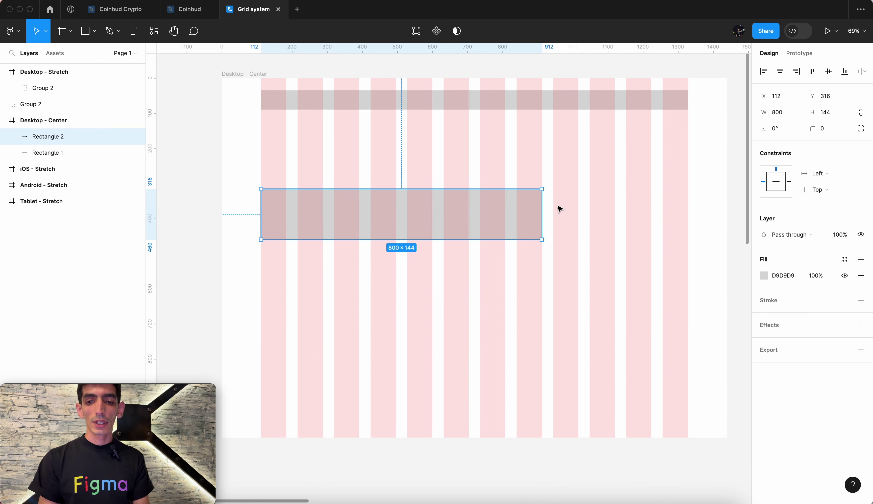
mouse_move(542, 221)
mouse_down()
mouse_move(390, 236)
mouse_move(370, 258)
mouse_move(368, 287)
mouse_up()
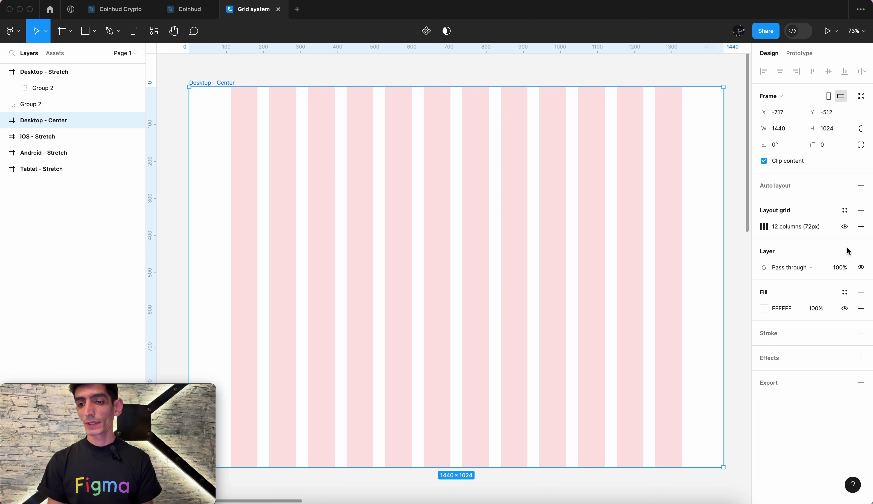
Save the Desktop - Center frame's 12-column layout grid as a new grid style named '12-72-32'
click(846, 210)
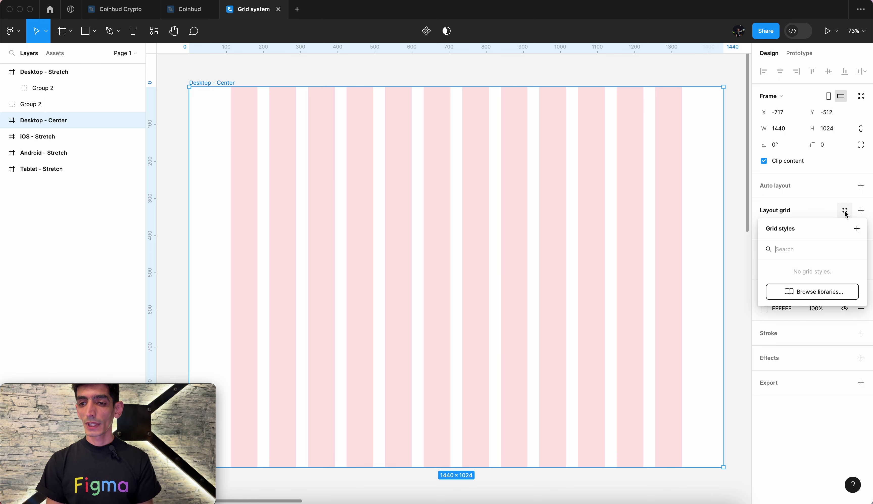
click(857, 228)
text(e)
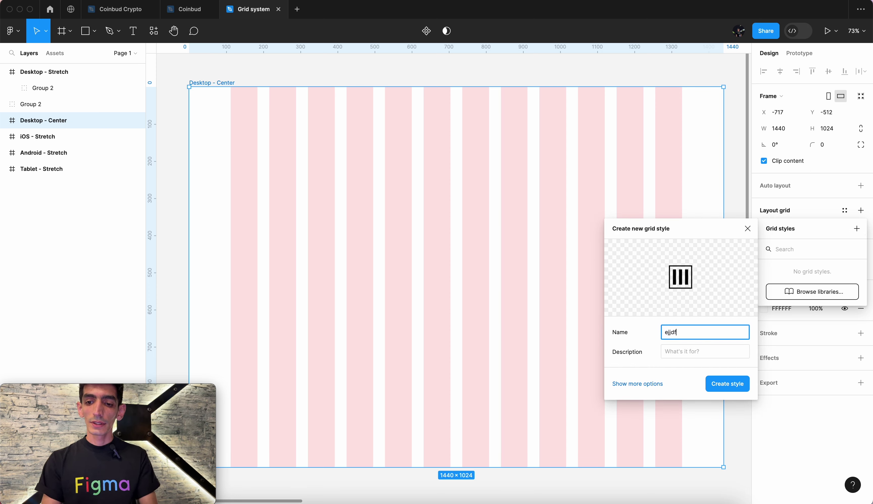
key(BackSpace)
text(12-72-32)
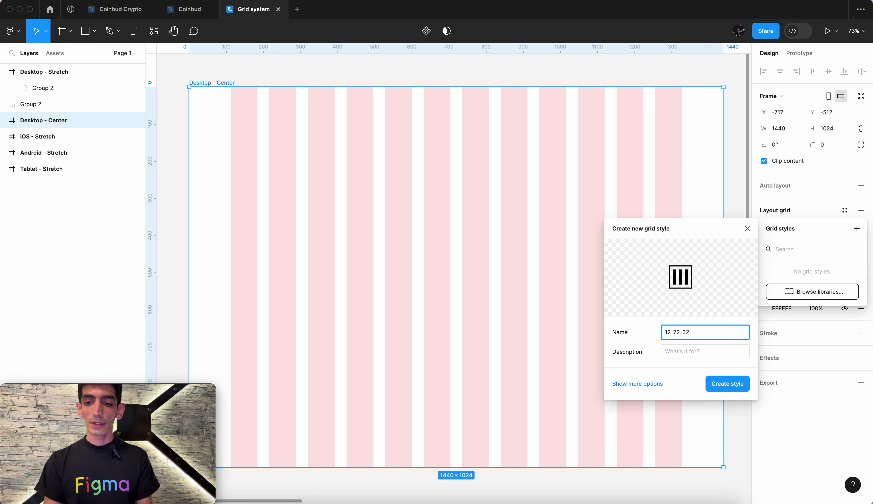
click(726, 388)
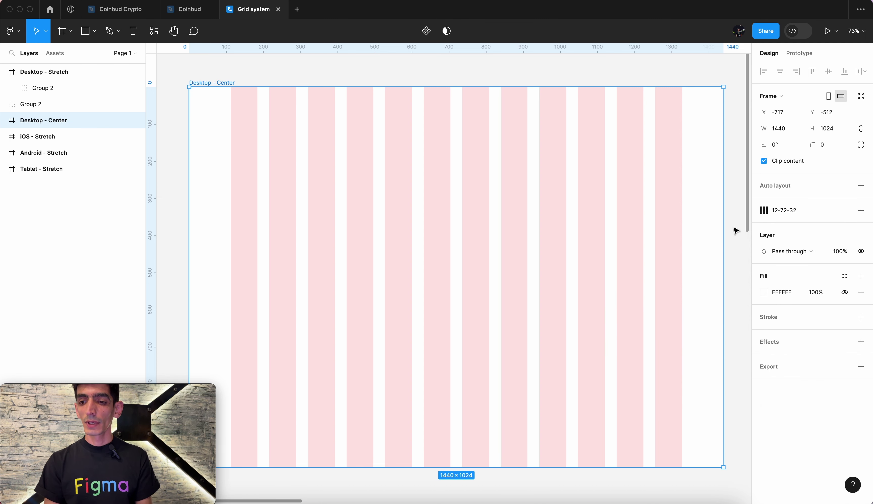
Remove the Desktop - Center layout grid, then undo to restore it
scroll(659, 226, right, 2)
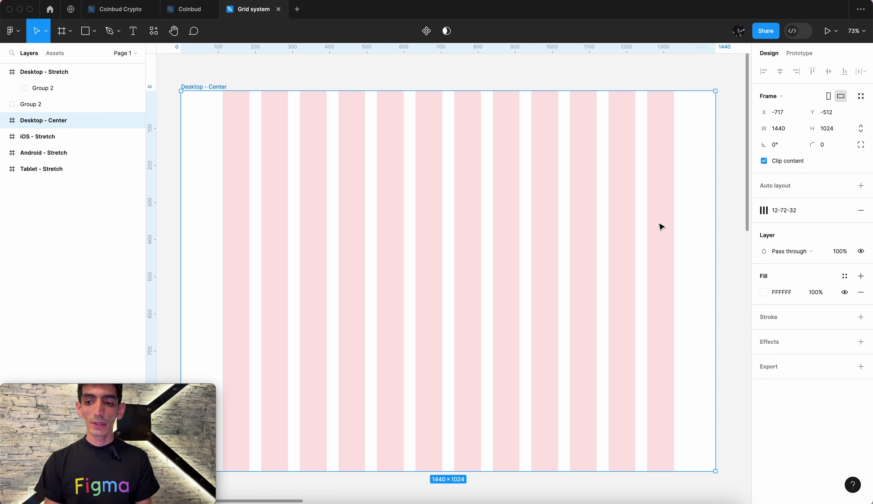
mouse_move(812, 211)
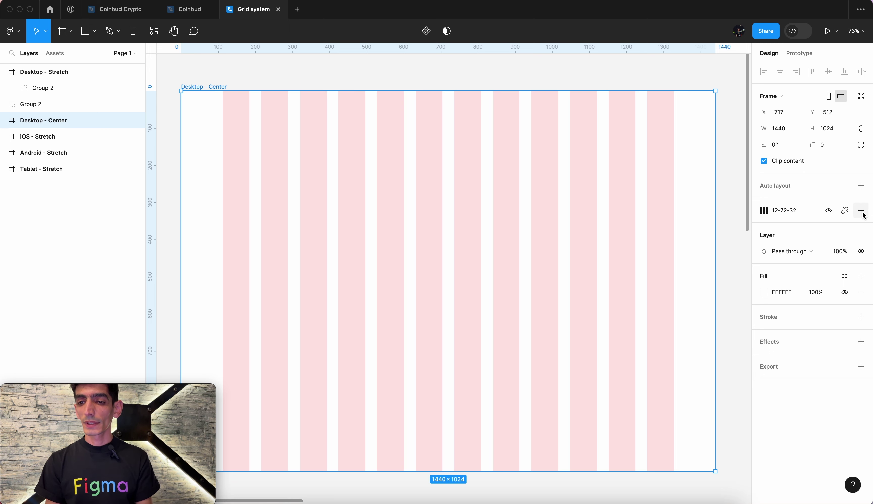
click(861, 210)
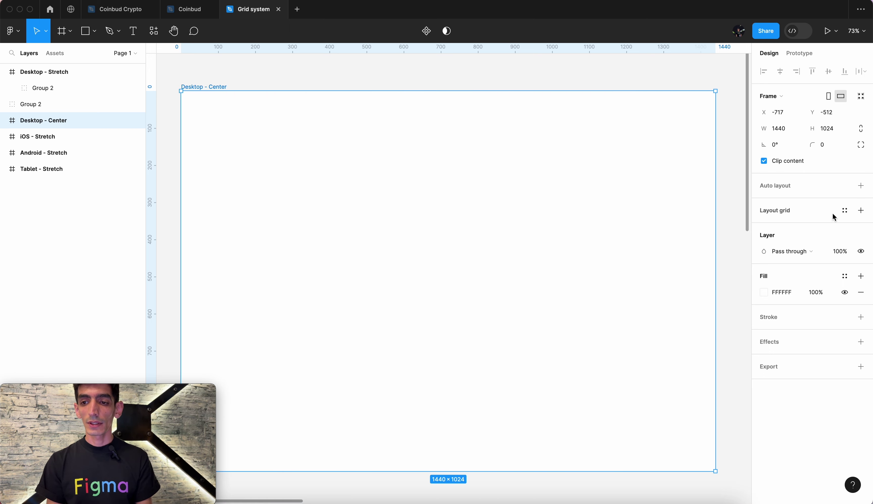
ctrl+scroll(543, 212, down, 3)
key(ctrl+z)
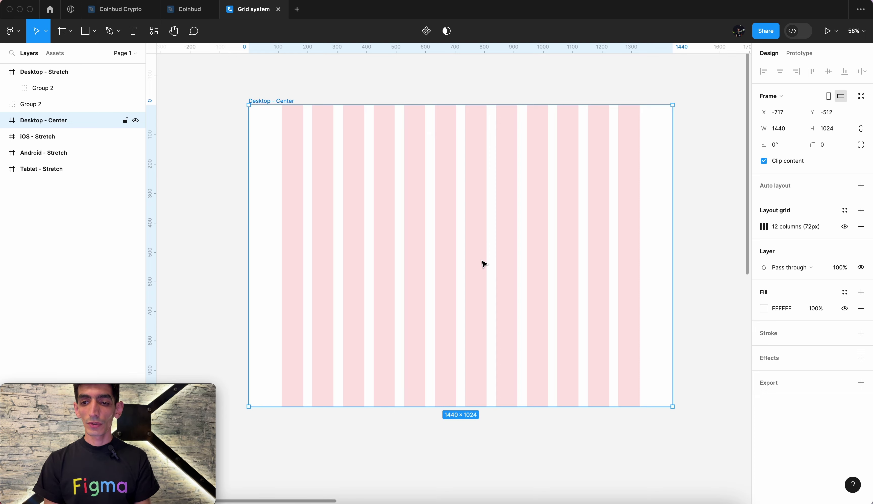
Hide the layout grid and show it again, leaving 12 columns (72px) visible
scroll(550, 258, down, 3)
click(845, 227)
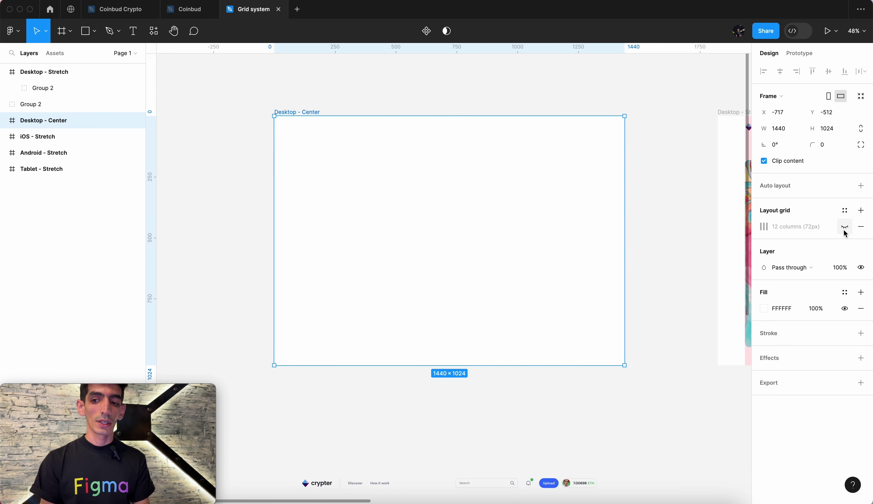
click(845, 227)
click(545, 88)
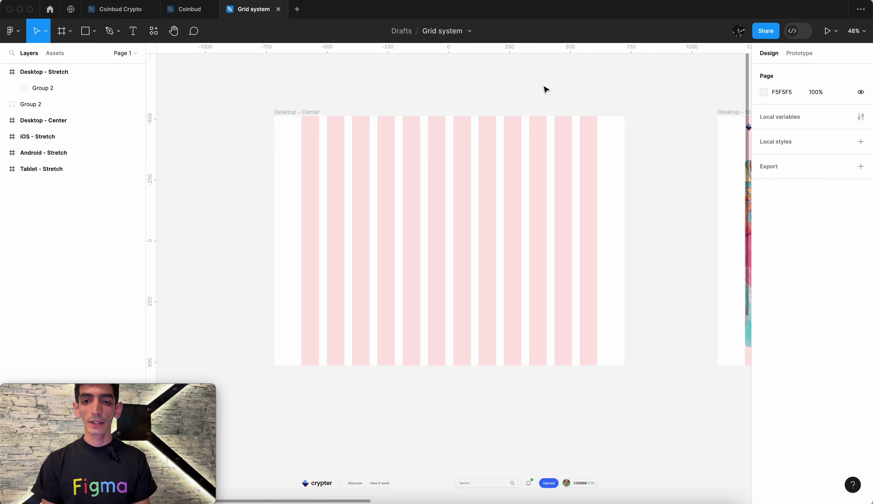
scroll(612, 105, right, 3)
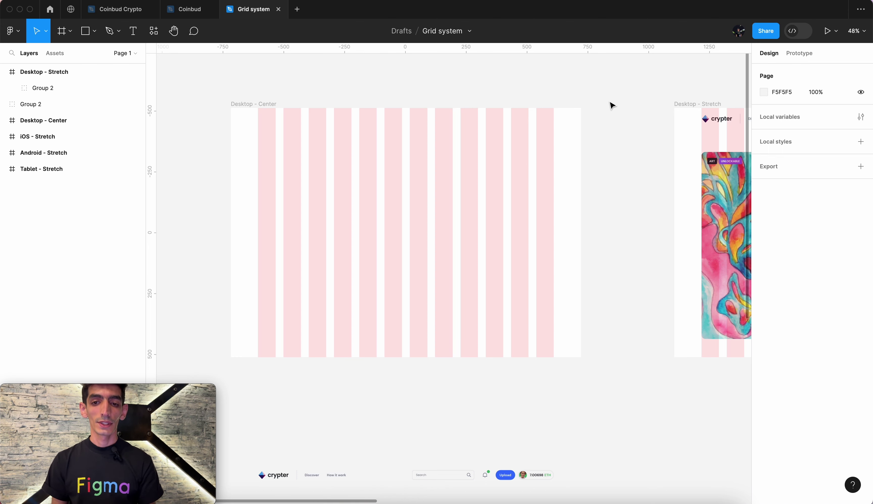
scroll(612, 106, down, 3)
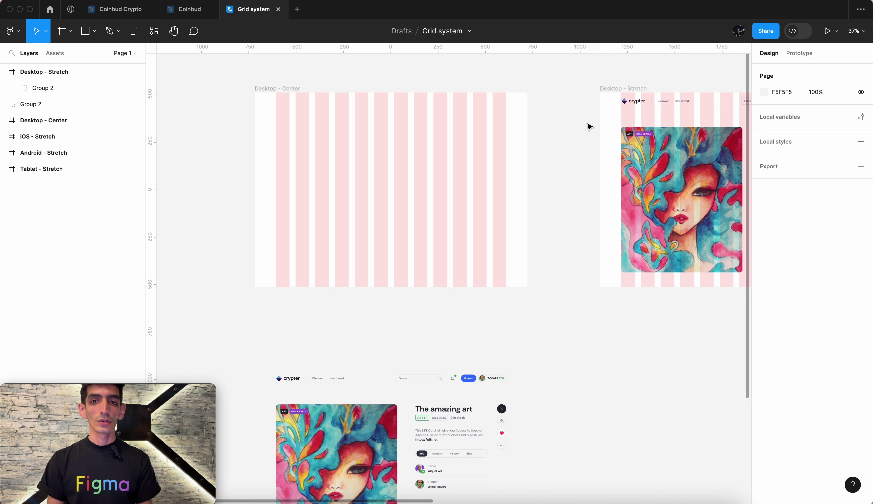